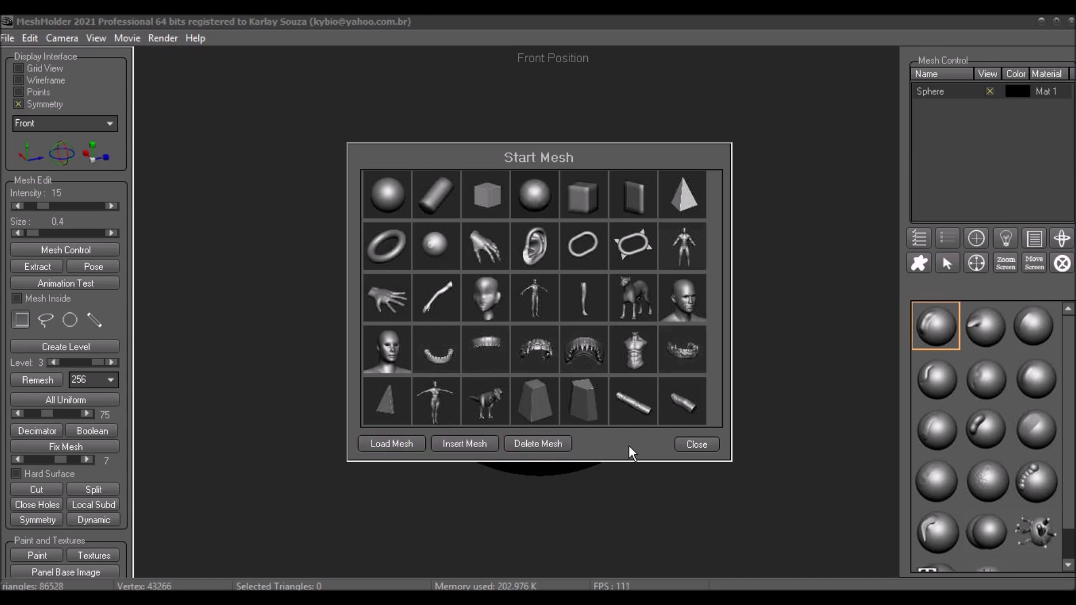
- Start loading an external mesh file to replace the sphere as the new principal mesh
left_click(399, 444)
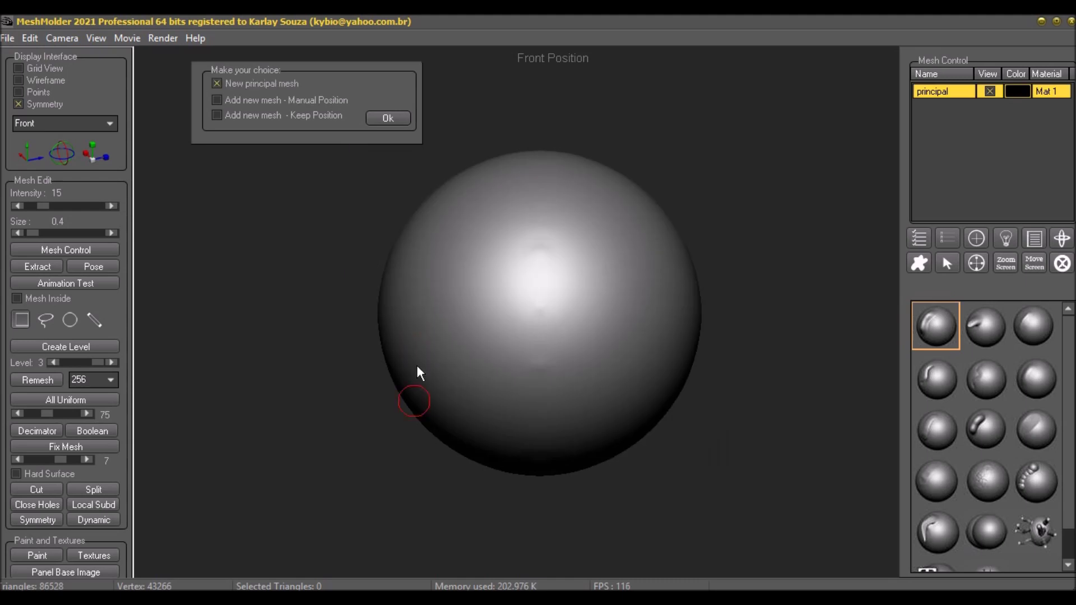
- Load the alien time lapse OBJ from the ALIEN folder as the principal mesh and zoom in
left_click(388, 119)
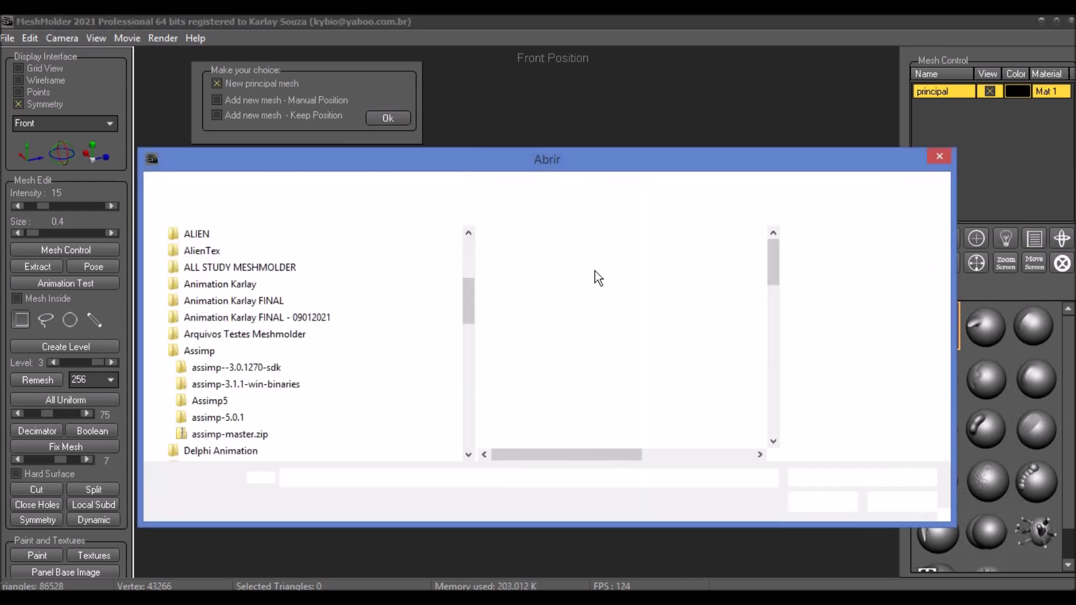
double_click(594, 359)
left_click(592, 342)
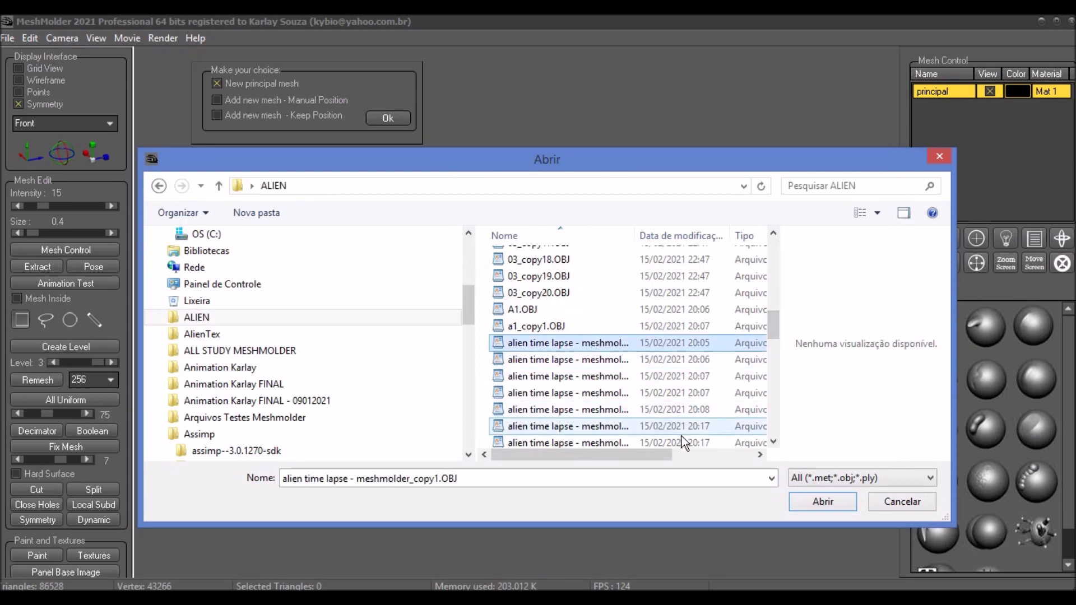
left_click(812, 502)
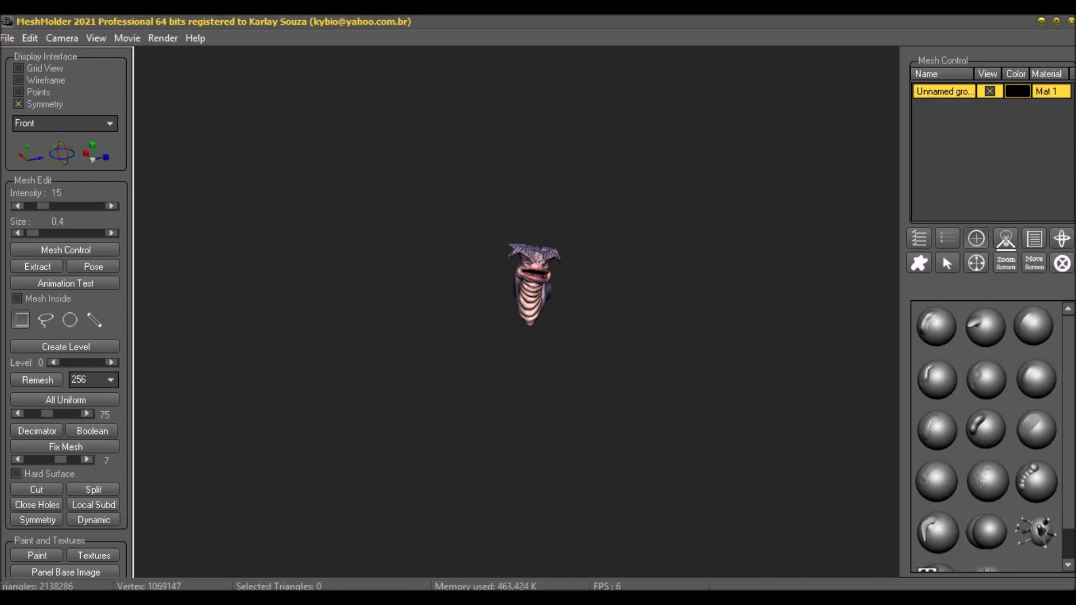
left_click_drag(1006, 238, 1007, 14)
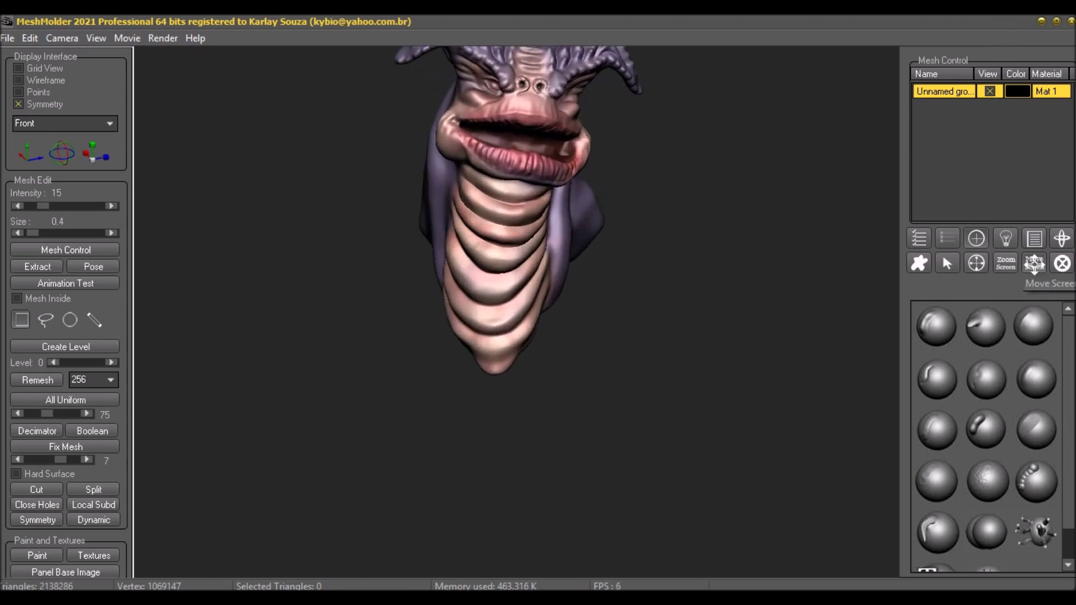
- Duplicate the Unnamed group alien mesh to create the copy Detach 0
left_click_drag(1034, 274, 1035, 292)
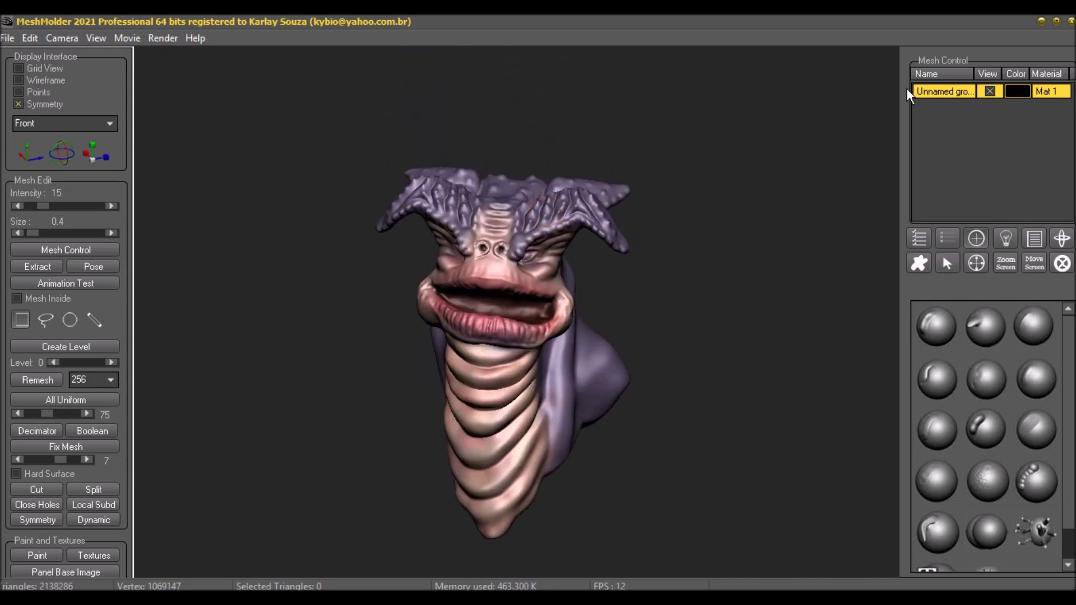
right_click(926, 92)
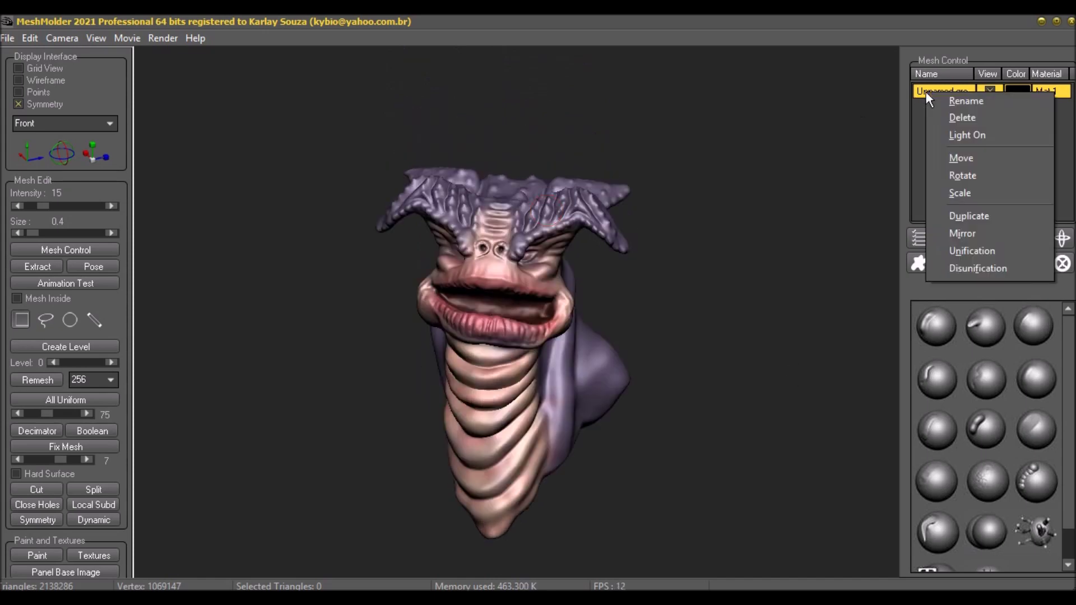
left_click(961, 217)
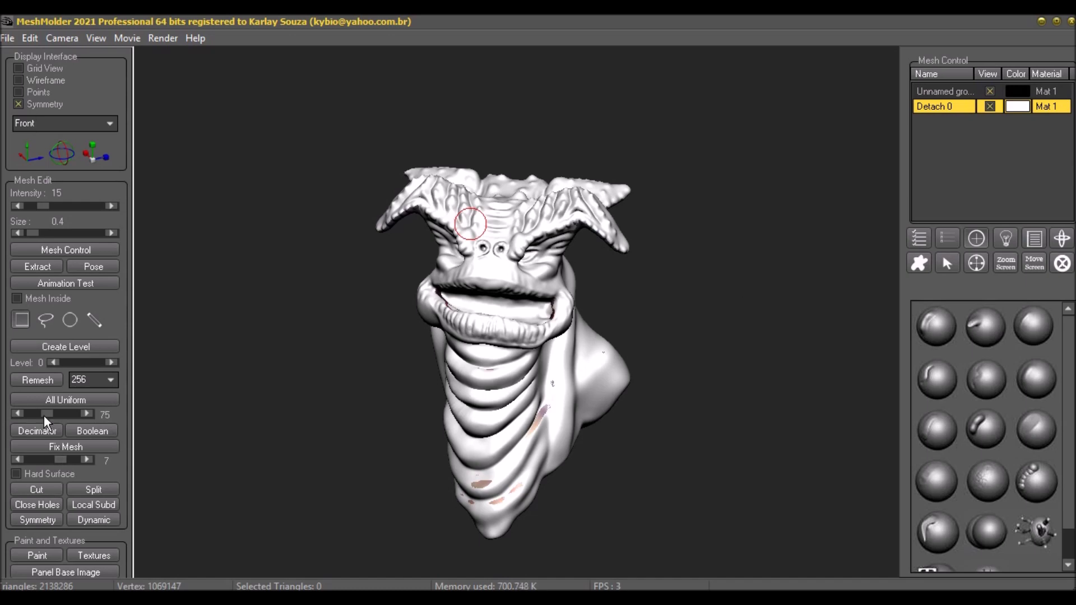
- Uniformly remesh Detach 0 at resolution 8 (about 62,280 triangles) and hide the original mesh
left_click_drag(45, 416, 31, 415)
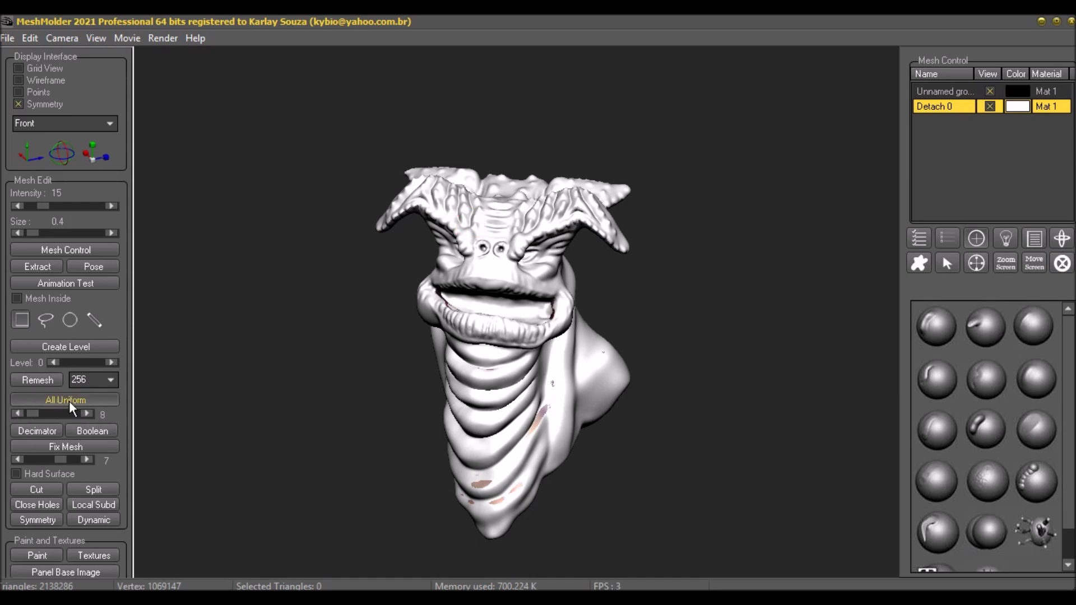
left_click(67, 400)
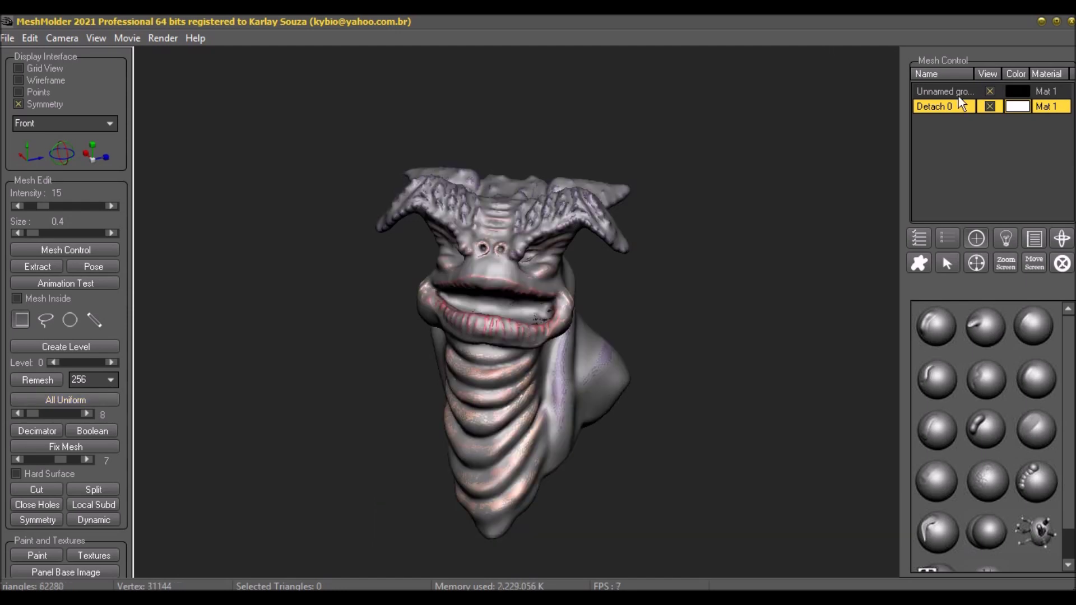
left_click(989, 93)
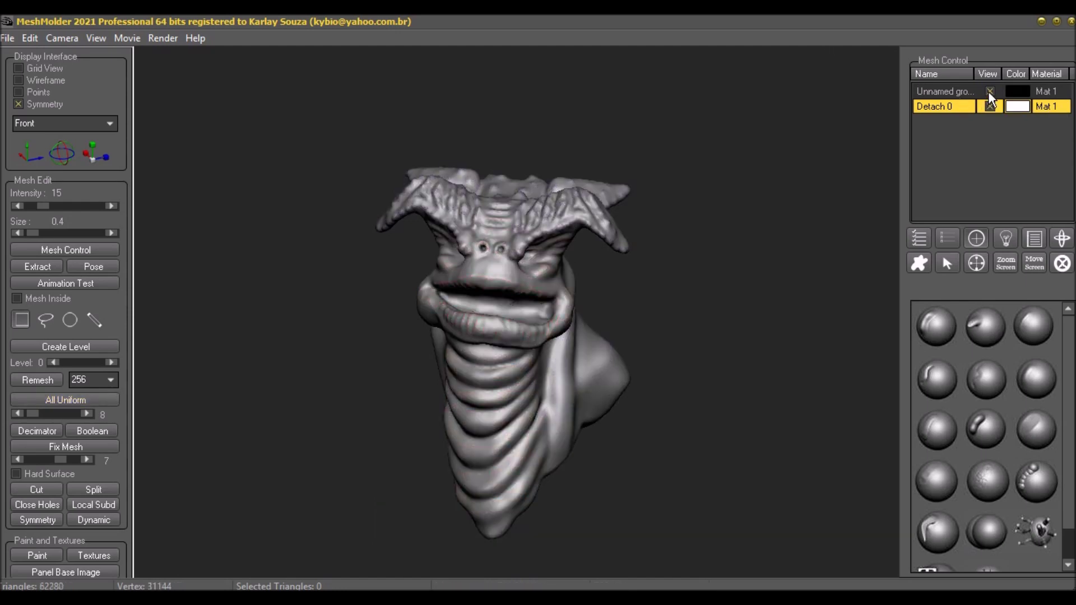
- Show Detach 0 as a wireframe, inspect its topology, and bring up Create Texture Coordinates
left_click(988, 90)
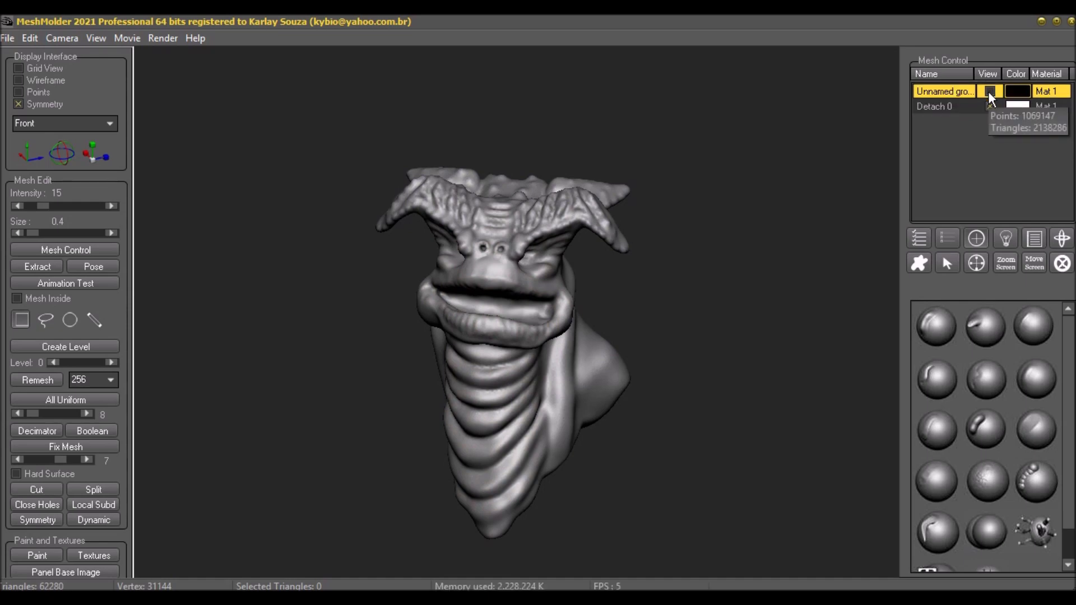
left_click(959, 108)
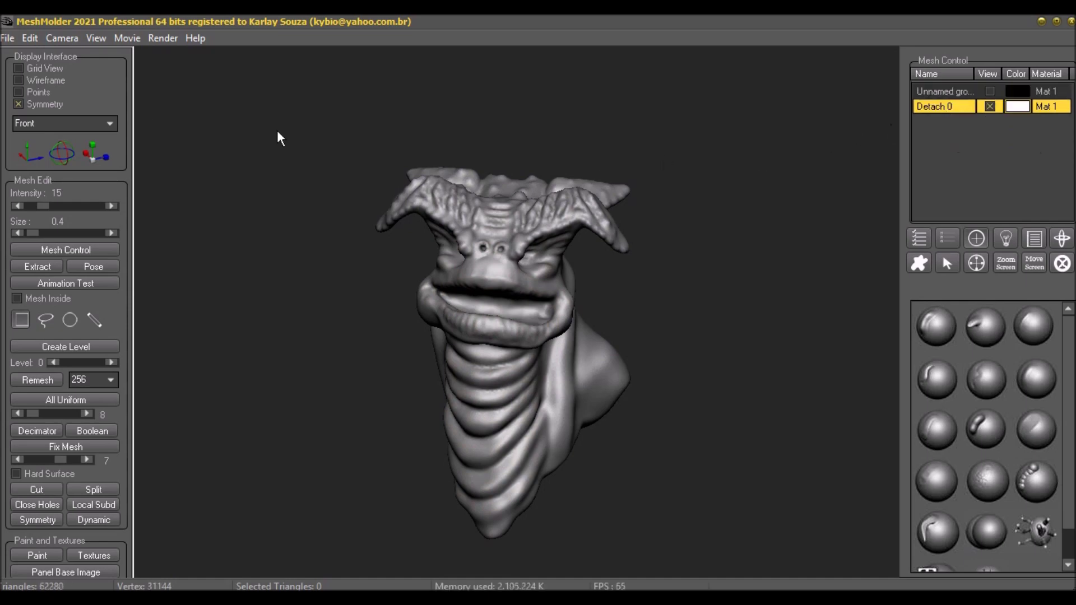
left_click(21, 82)
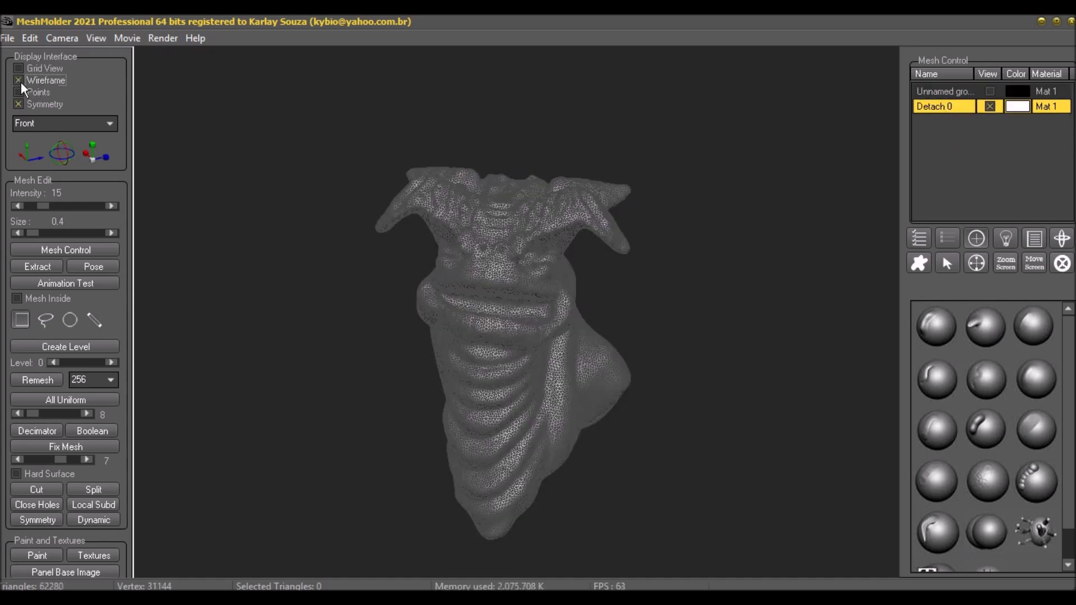
scroll(510, 367, "up", 3)
scroll(510, 365, "up", 4)
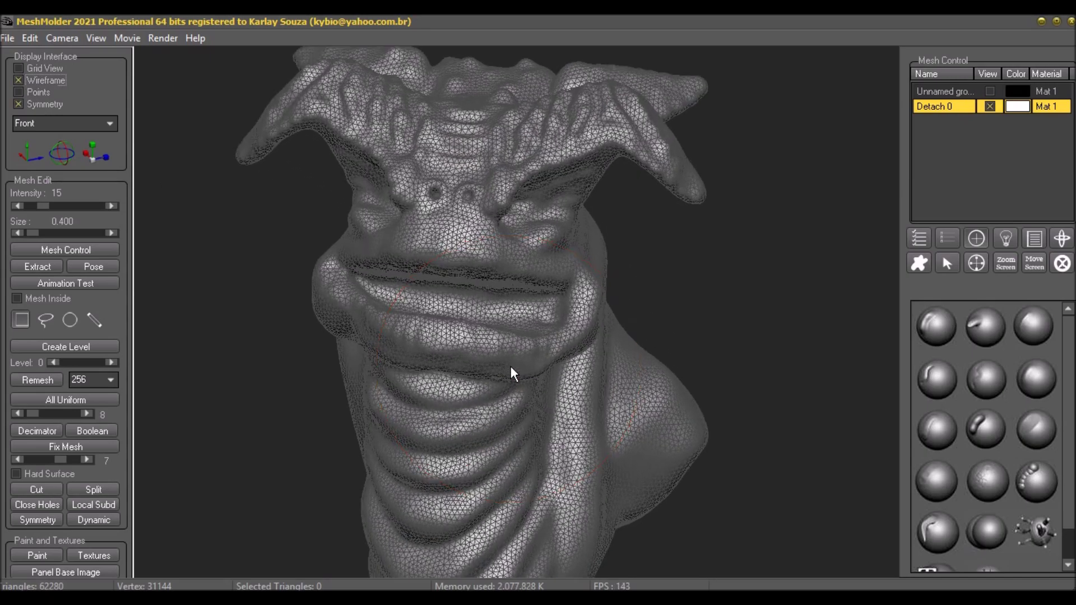
left_click_drag(698, 289, 730, 258)
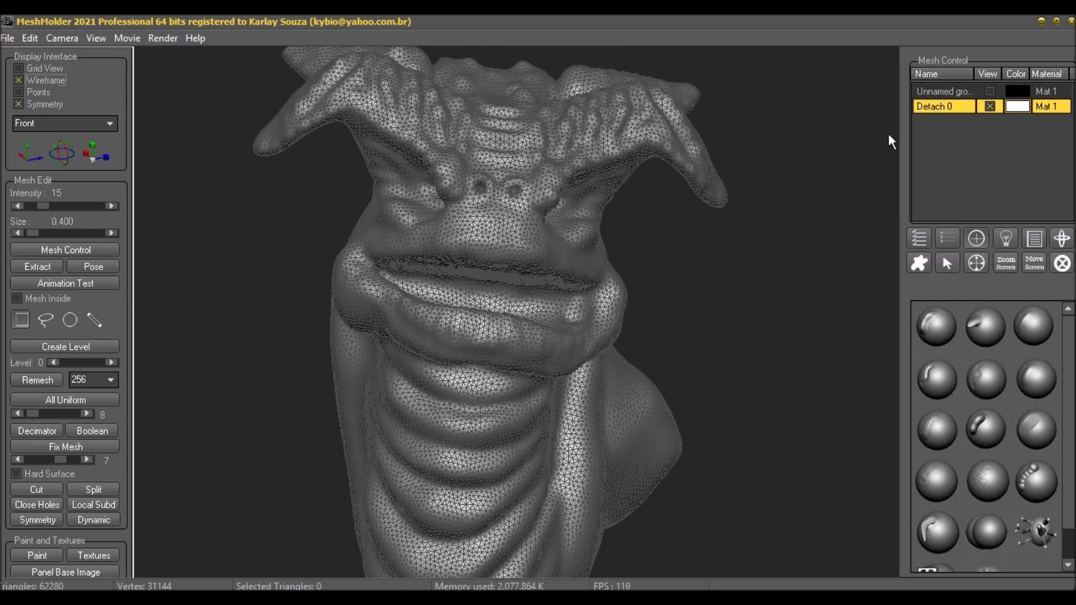
left_click_drag(408, 261, 381, 286)
scroll(384, 295, "down", 2)
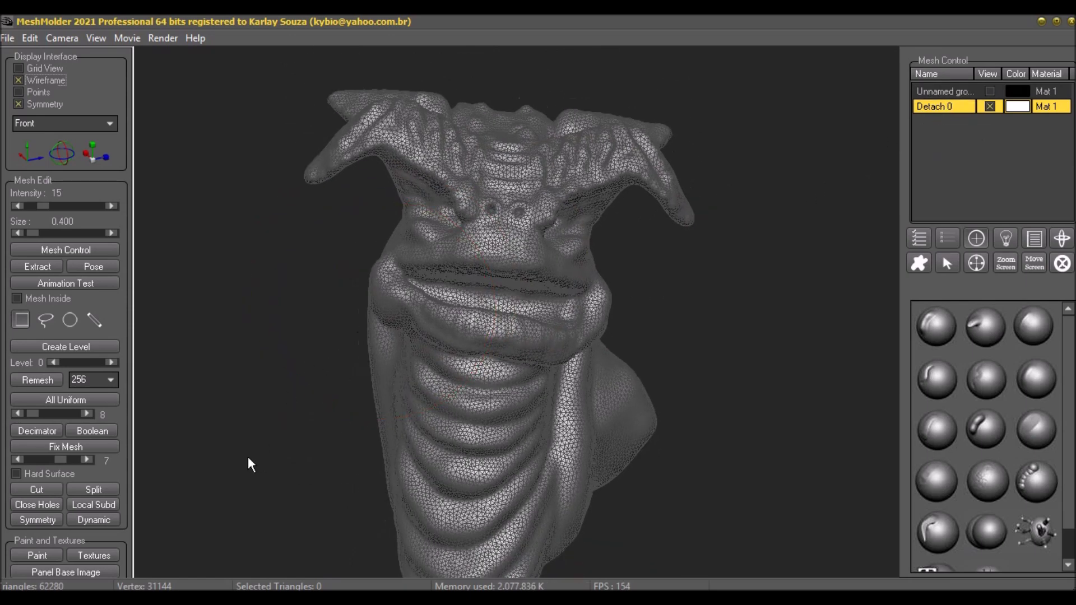
left_click(93, 556)
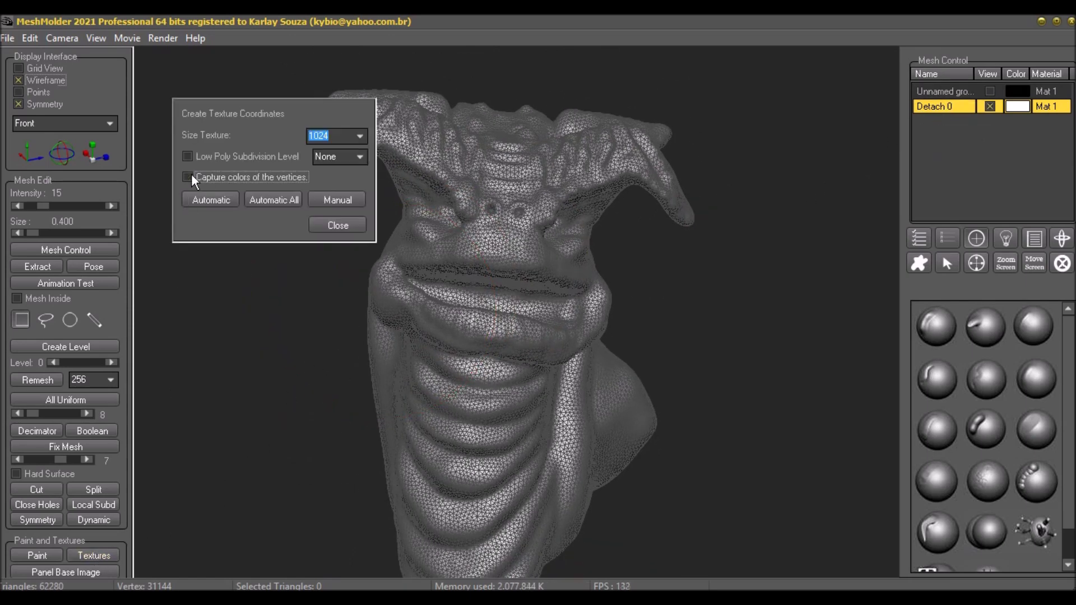
- Automatically unwrap Detach 0's UVs at texture size 1024
left_click(205, 202)
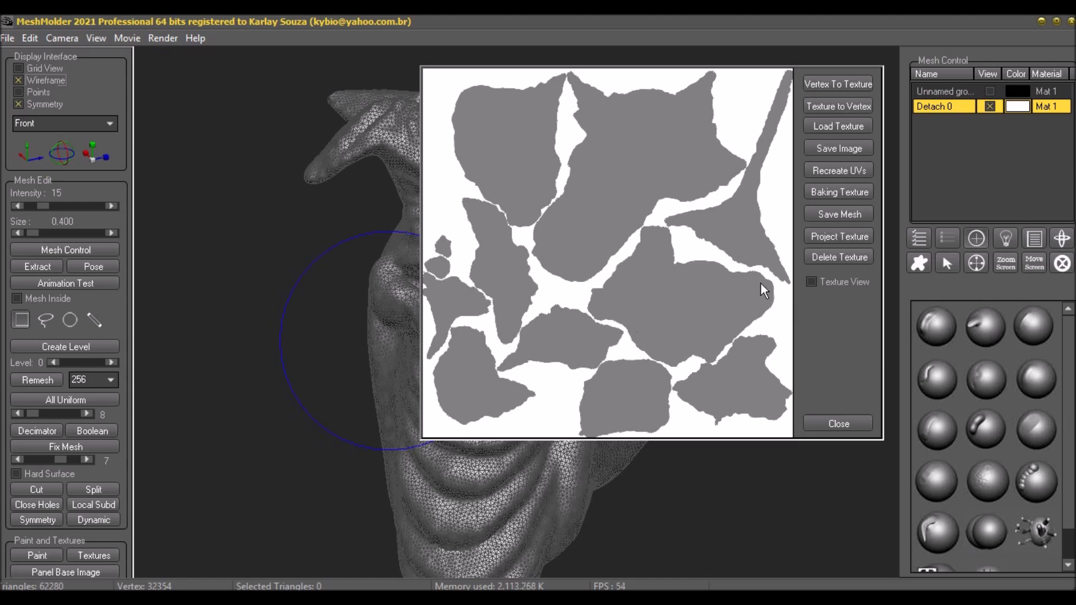
- Project Normal Map and Colors Map from high mesh Unnamed group onto low mesh Detach 0
left_click(833, 240)
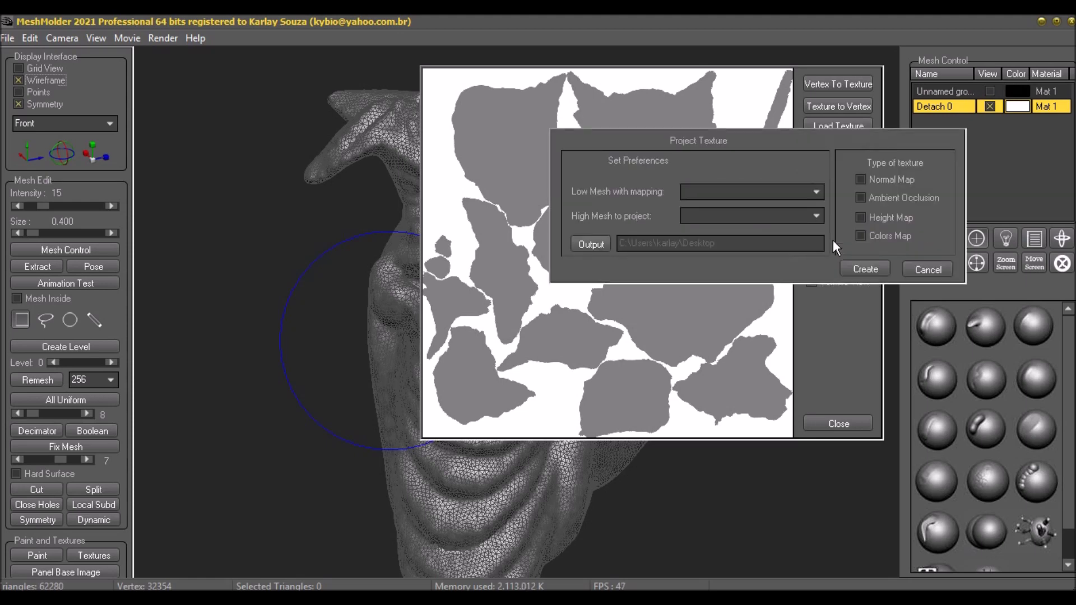
left_click(819, 190)
left_click(715, 217)
left_click(815, 216)
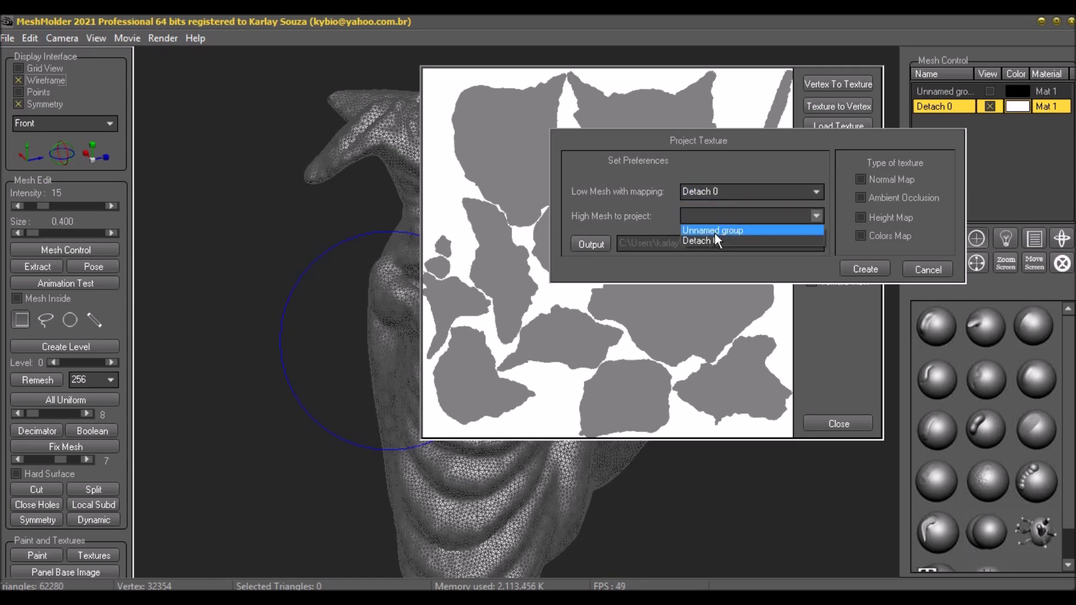
left_click(715, 234)
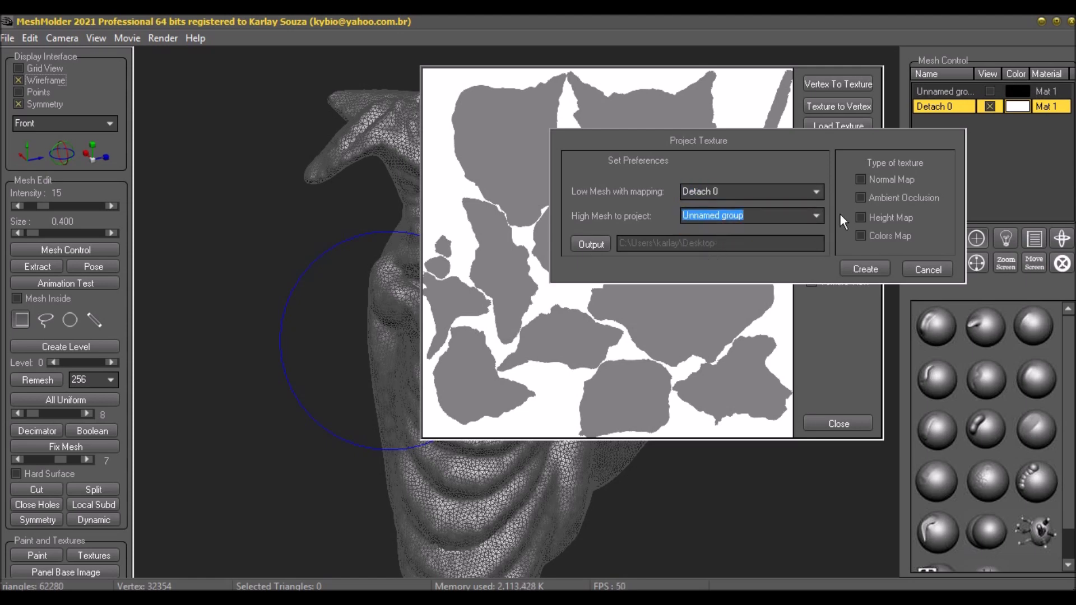
left_click(861, 180)
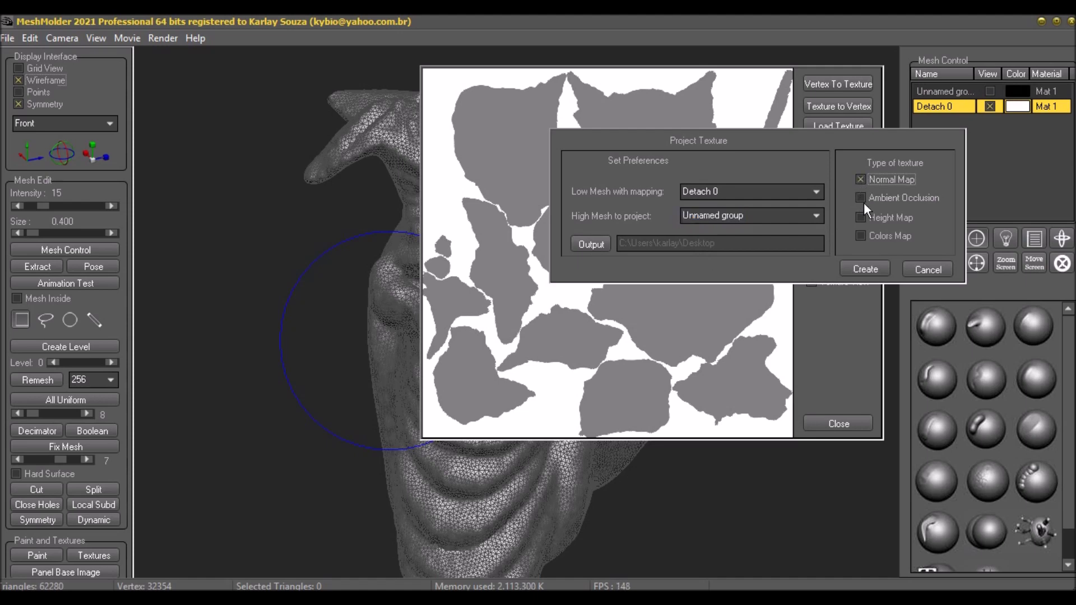
left_click(862, 236)
left_click(858, 268)
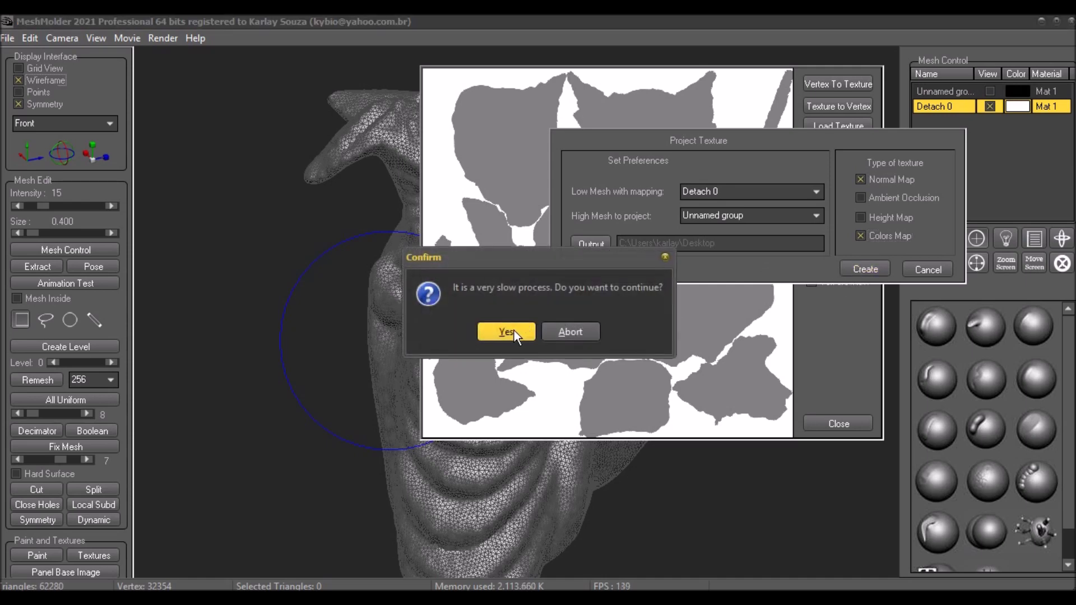
left_click(507, 332)
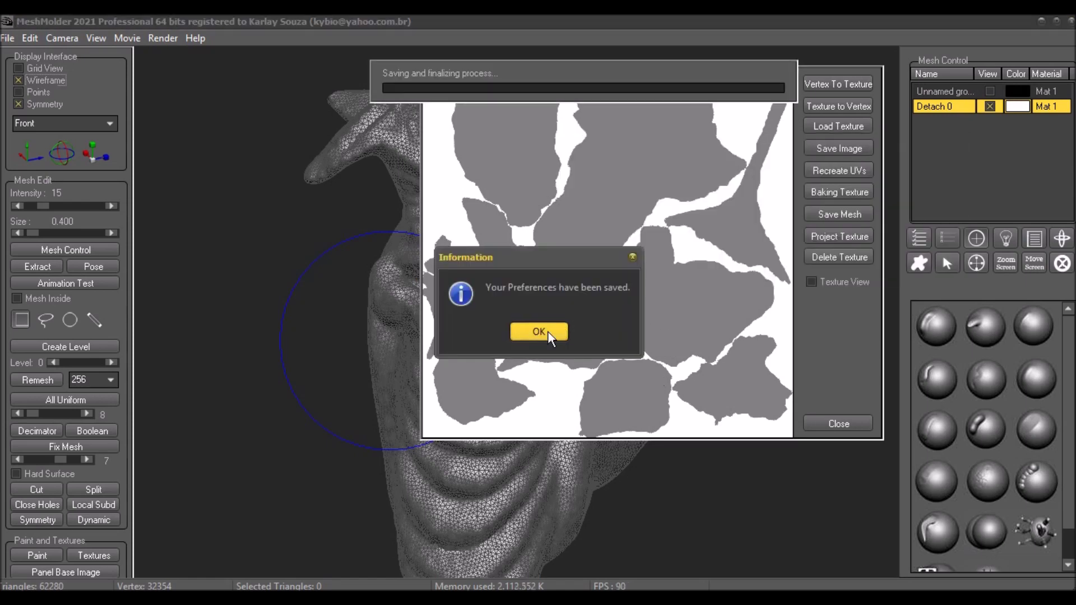
left_click(542, 332)
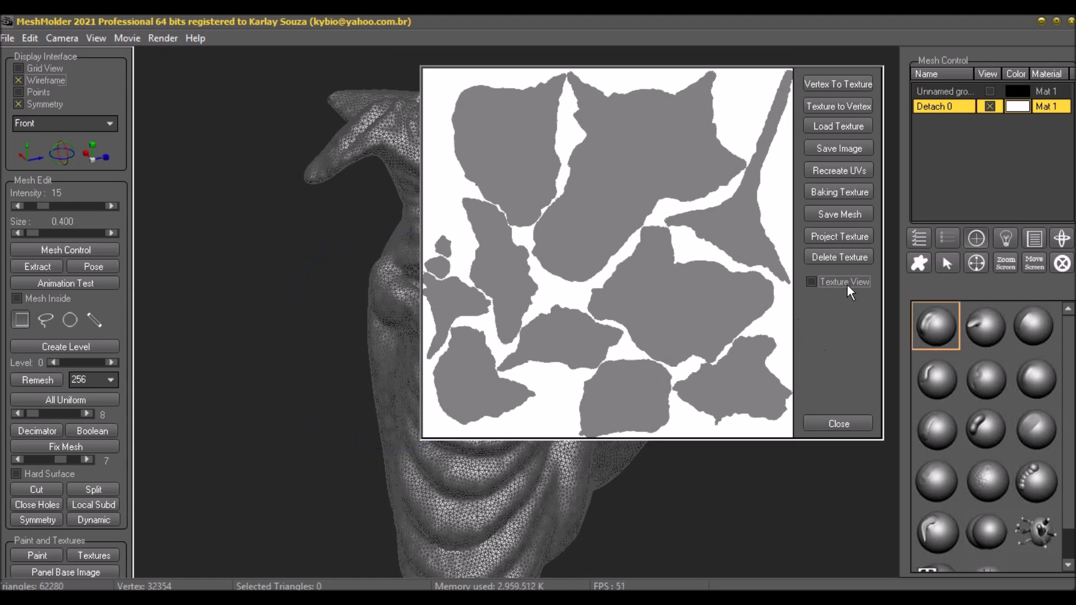
- Move the texture window aside and save Detach 0 as ALIEN HEAD.obj
left_click_drag(829, 308, 767, 349)
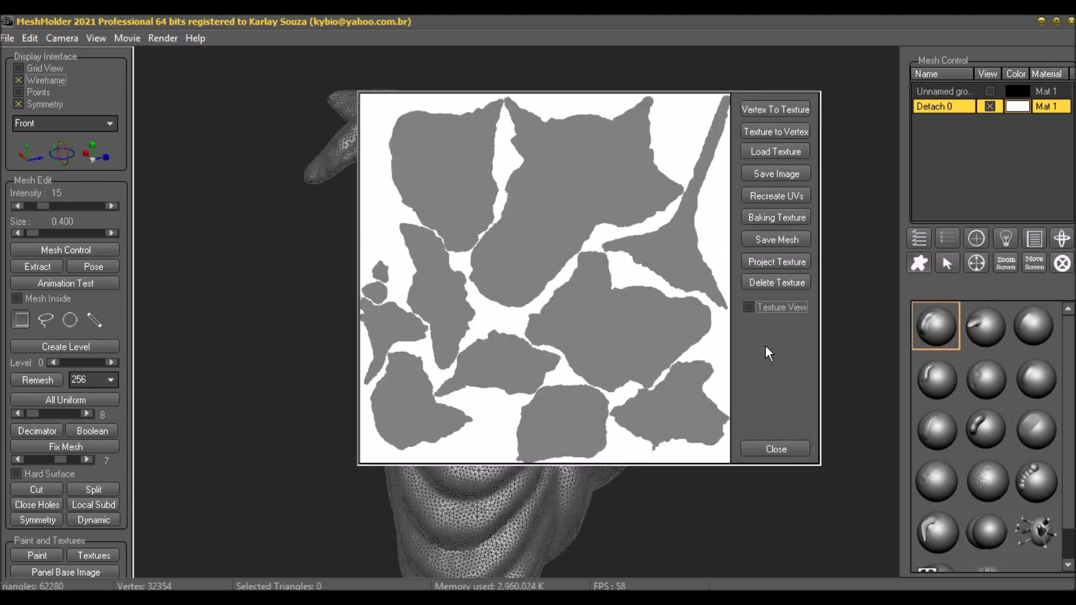
left_click(769, 240)
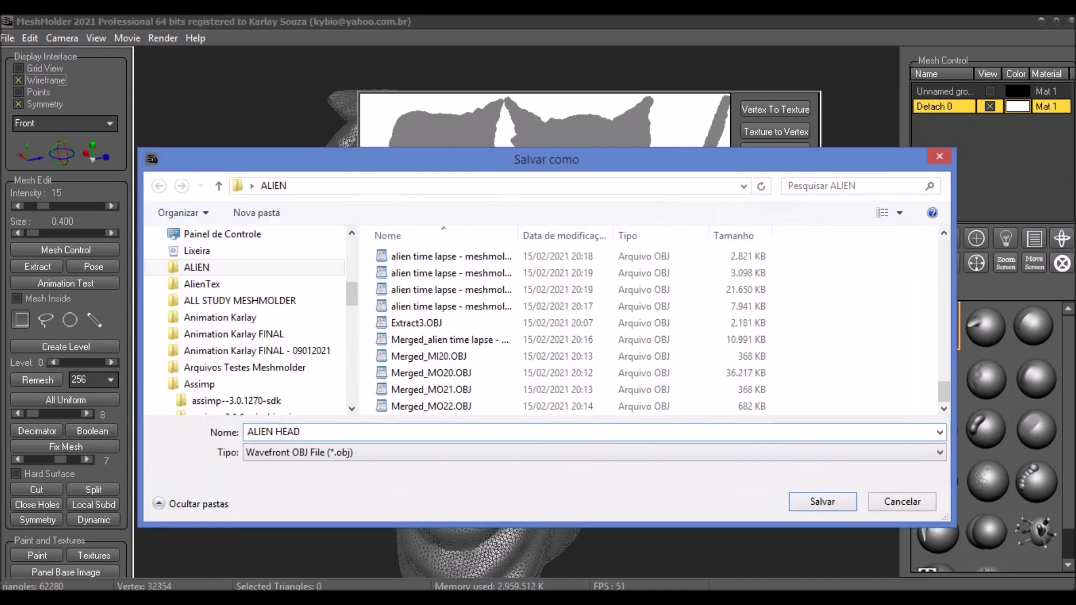
left_click(833, 500)
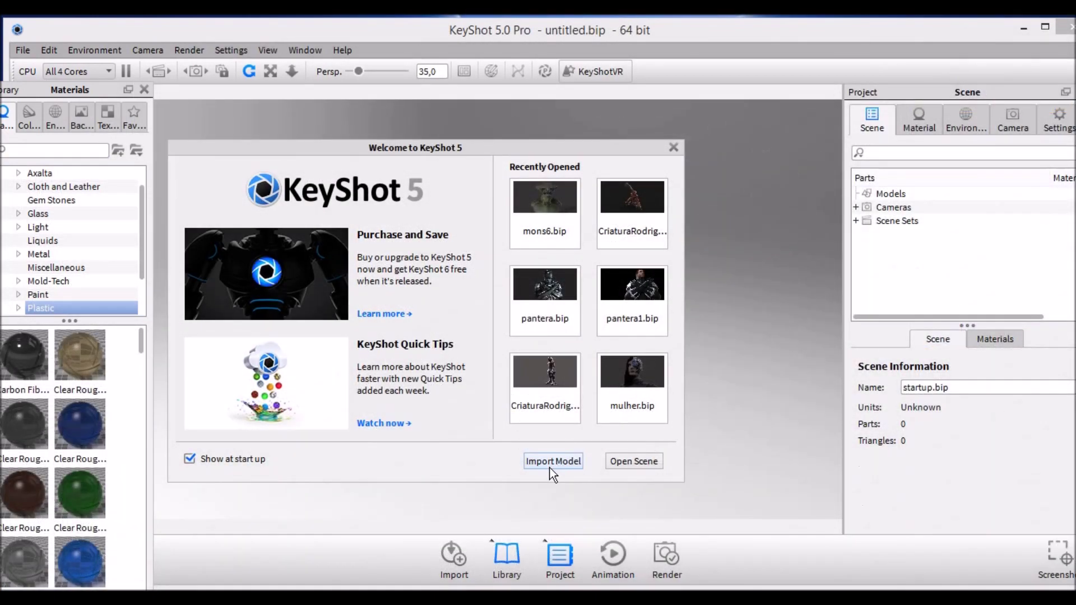
- Import ALIEN HEAD.obj from the ALIEN folder, keeping original location and size
left_click(551, 467)
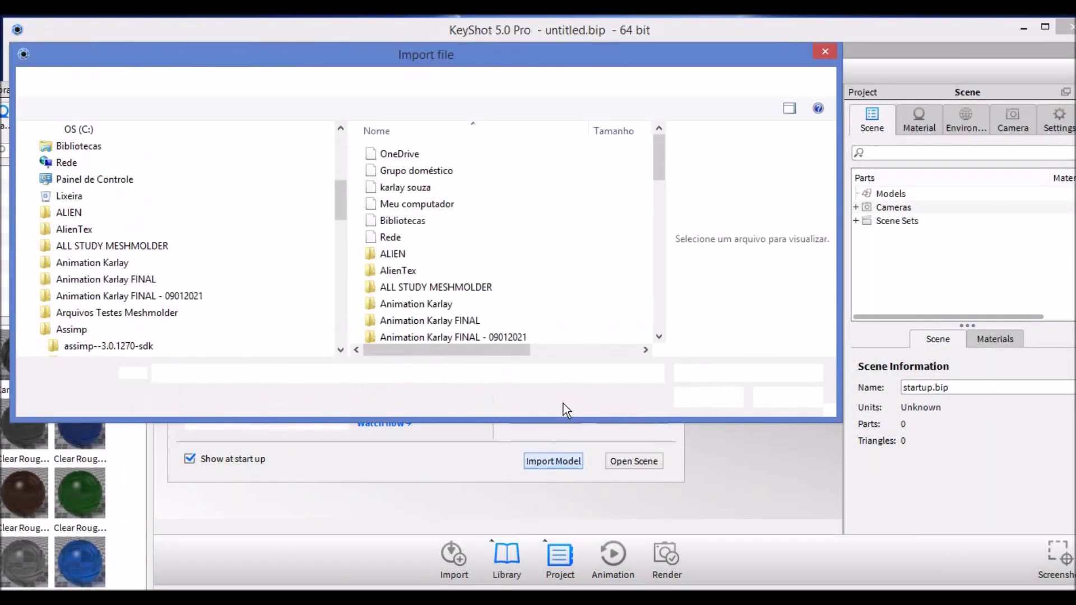
left_click(417, 257)
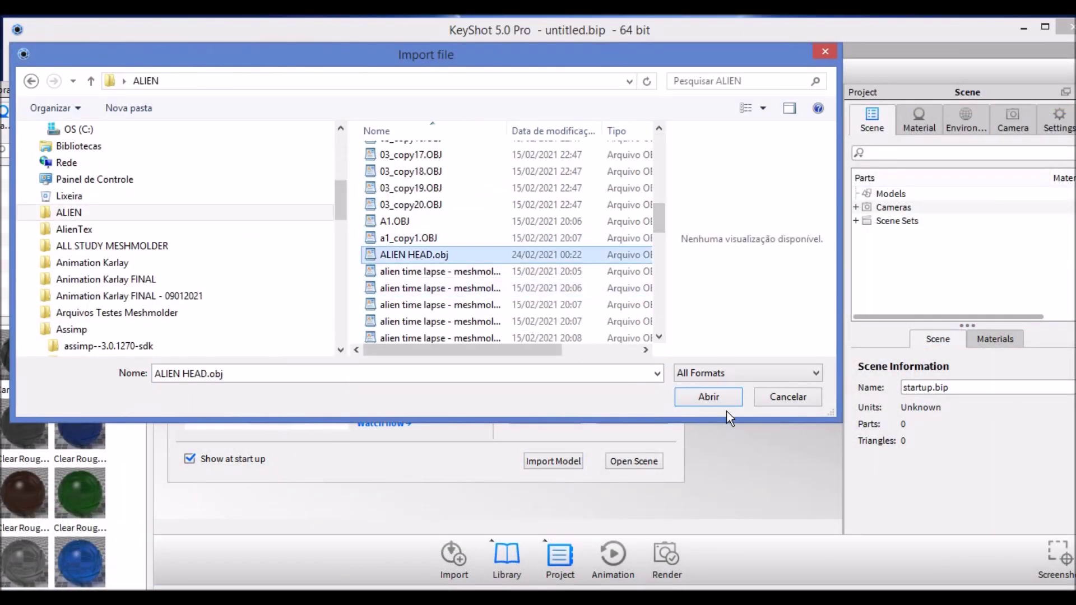
left_click(720, 398)
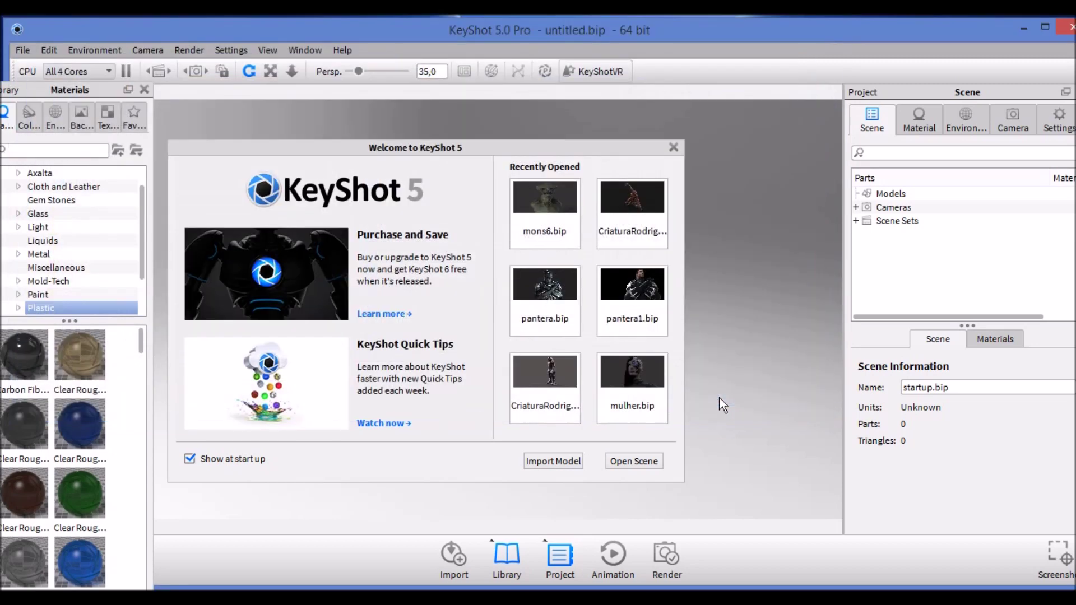
left_click_drag(607, 196, 571, 86)
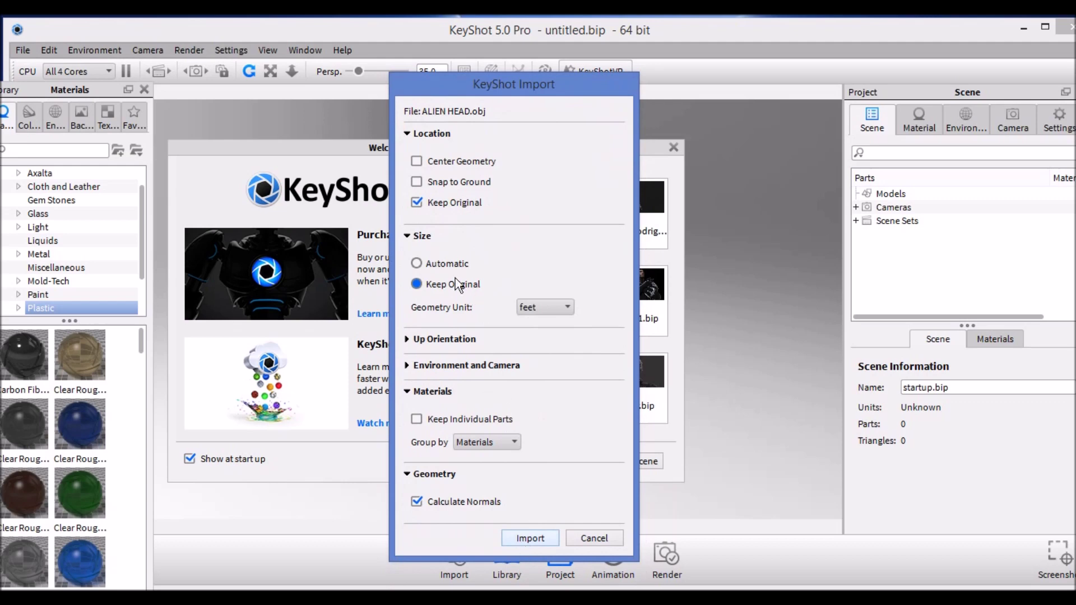
left_click(550, 541)
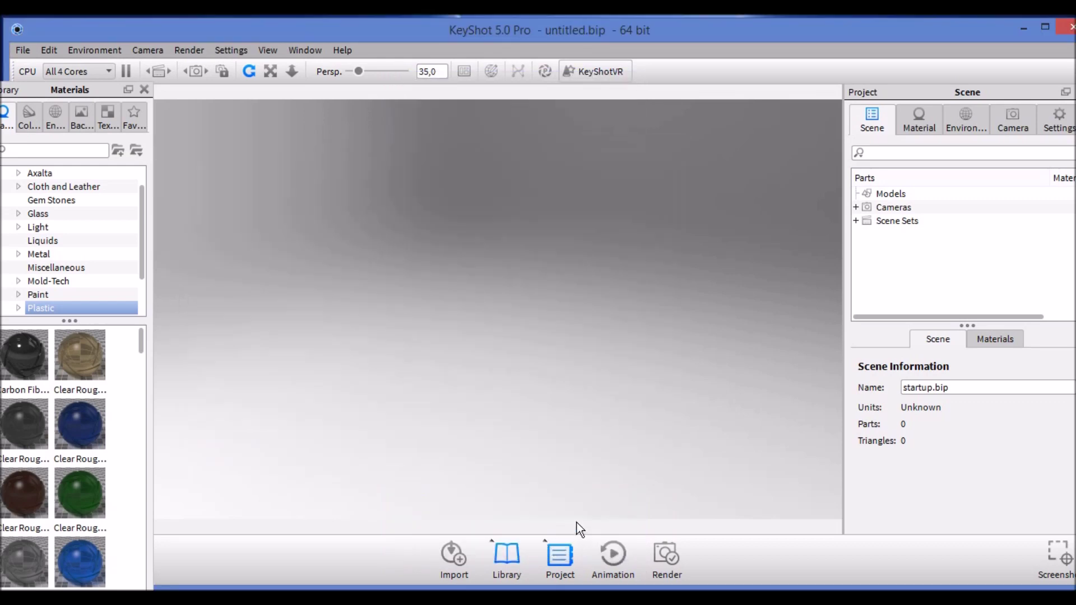
- Select ALIEN HEAD and use Snap to ground in its Position settings
left_click_drag(592, 348, 619, 404)
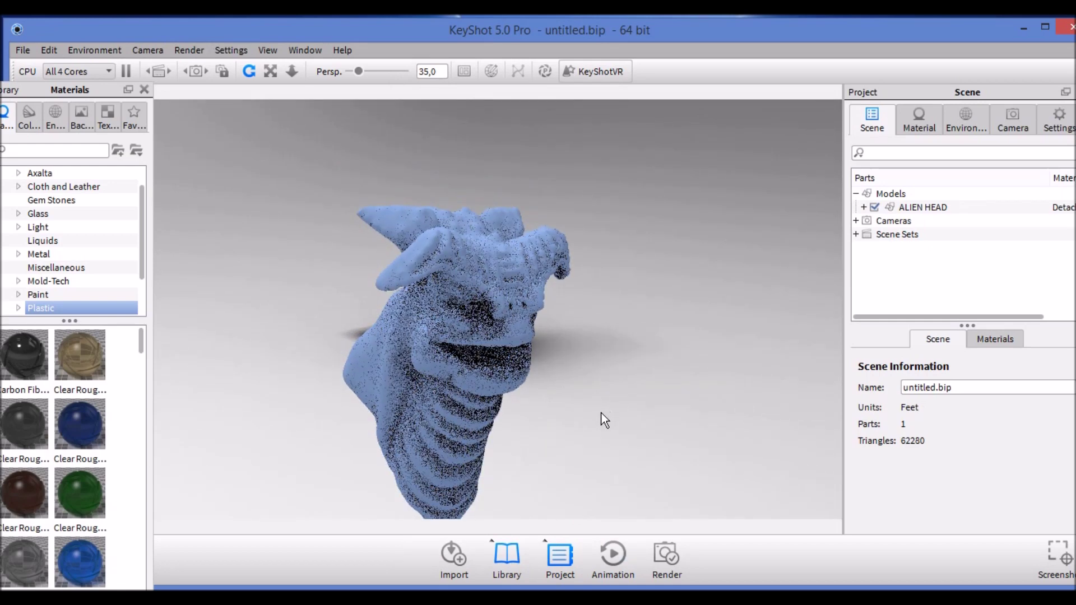
left_click(914, 209)
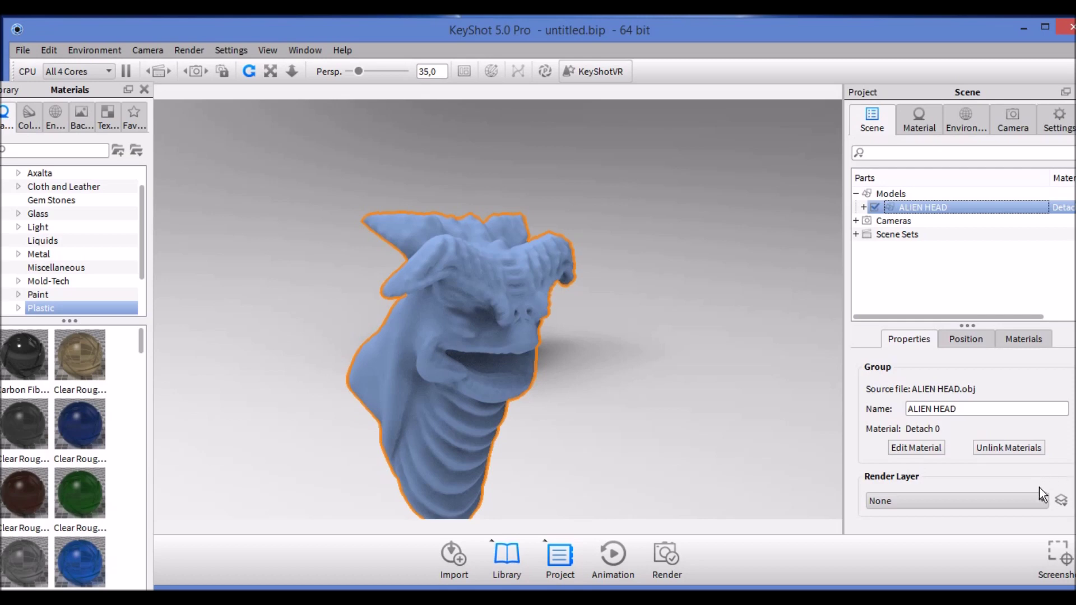
left_click(972, 340)
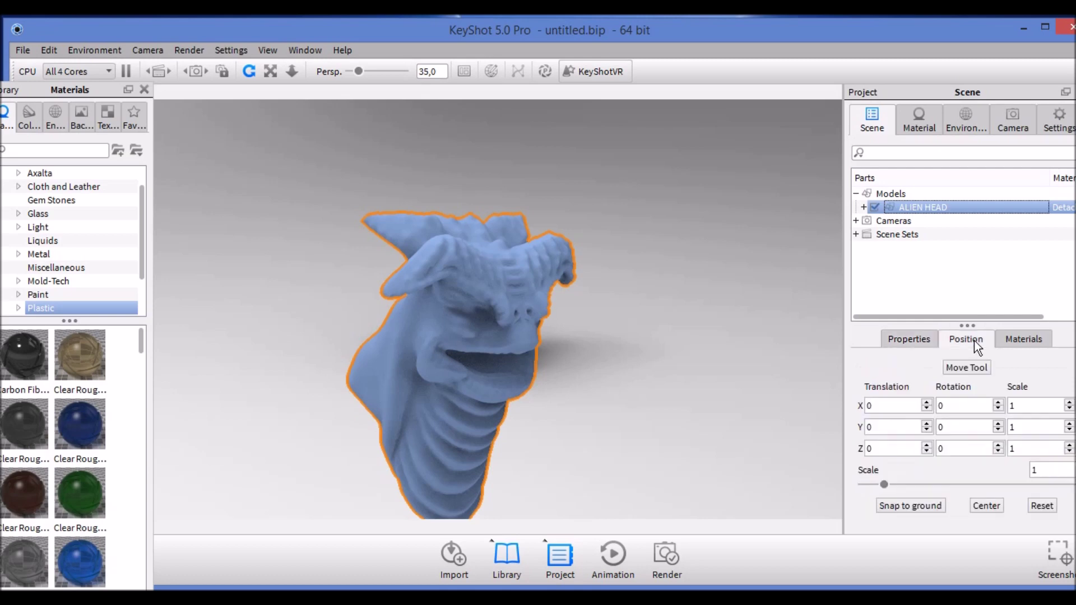
left_click(918, 507)
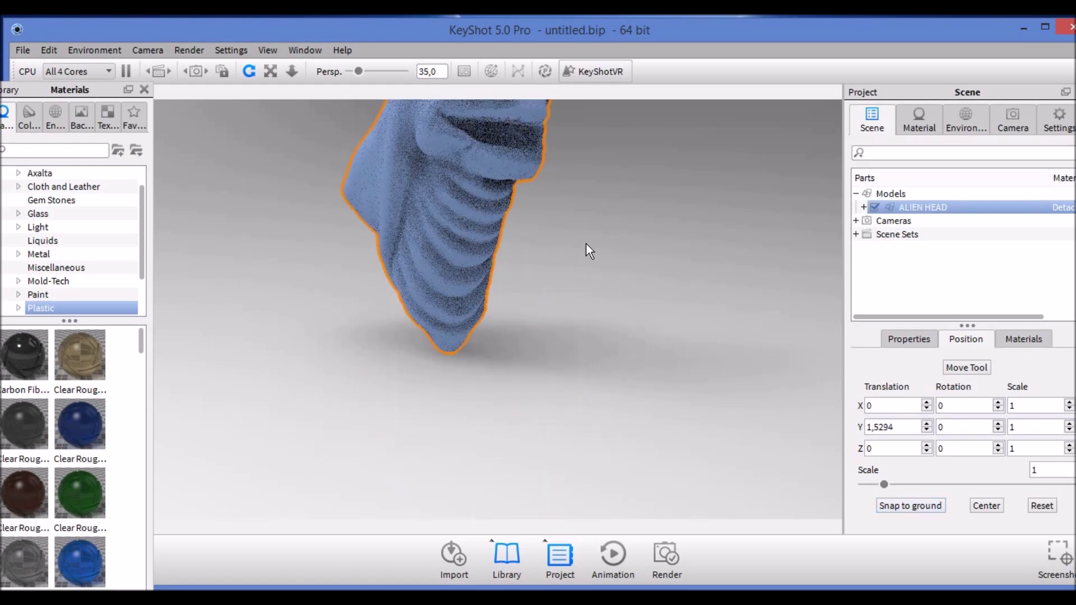
left_click_drag(586, 244, 495, 325)
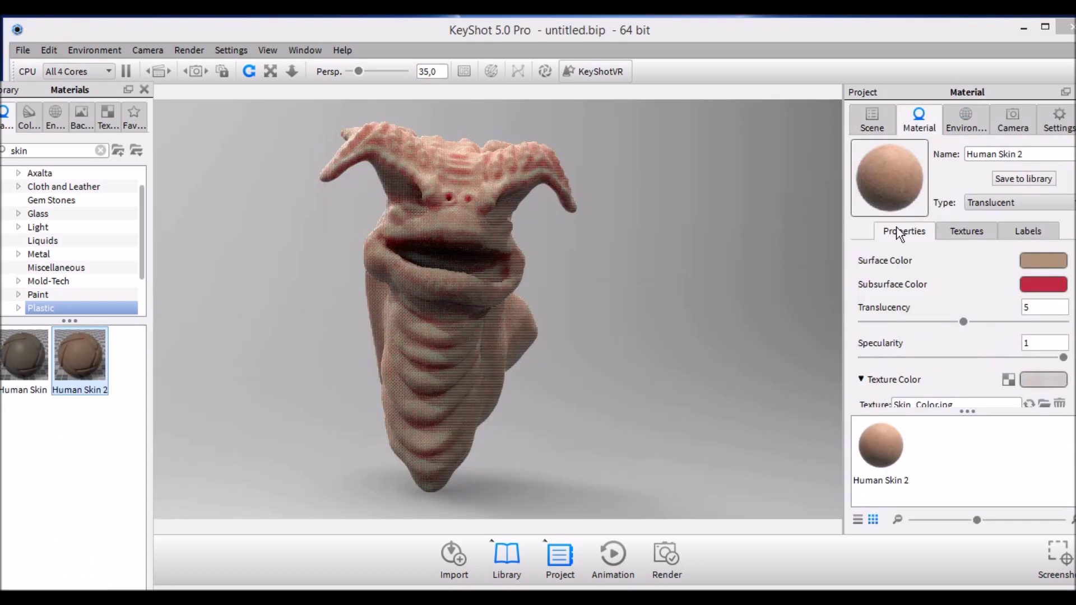
- Load color.png as the Human Skin 2 colour texture
left_click(969, 231)
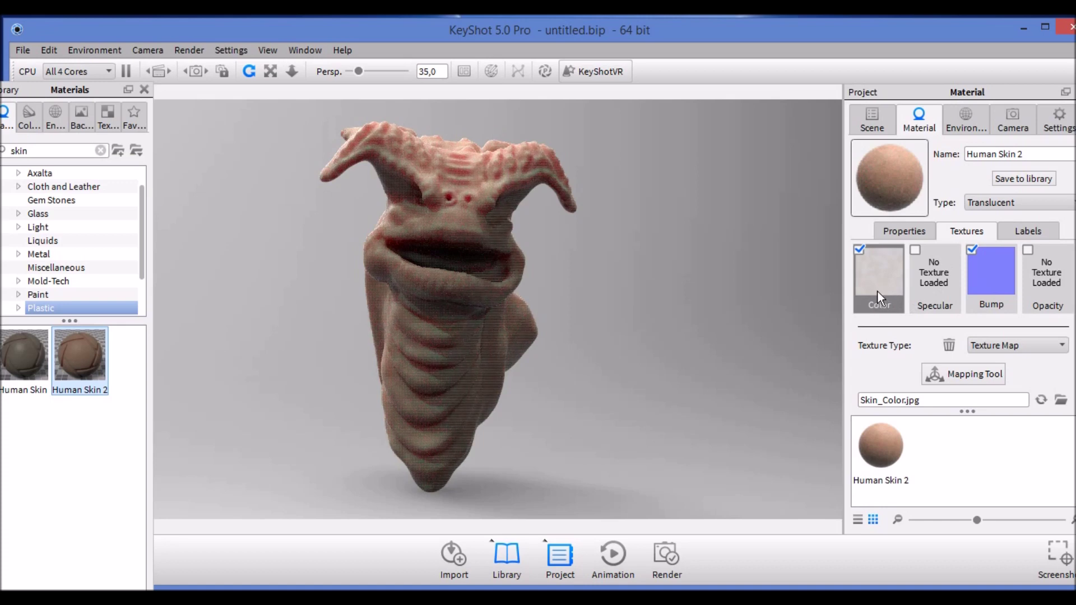
double_click(877, 291)
left_click_drag(658, 162, 655, 319)
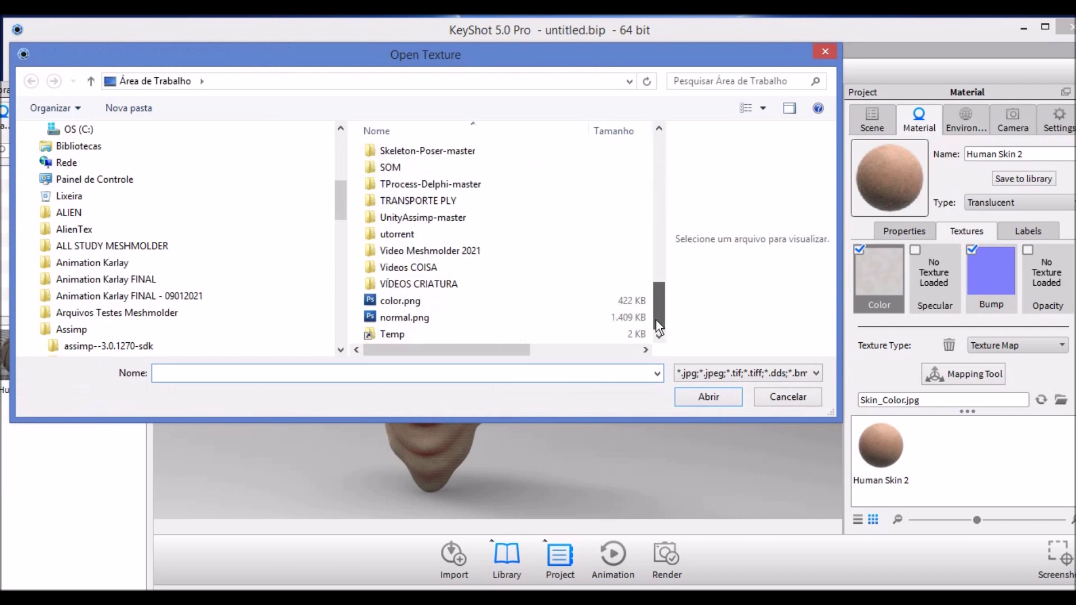
left_click(403, 301)
left_click(706, 399)
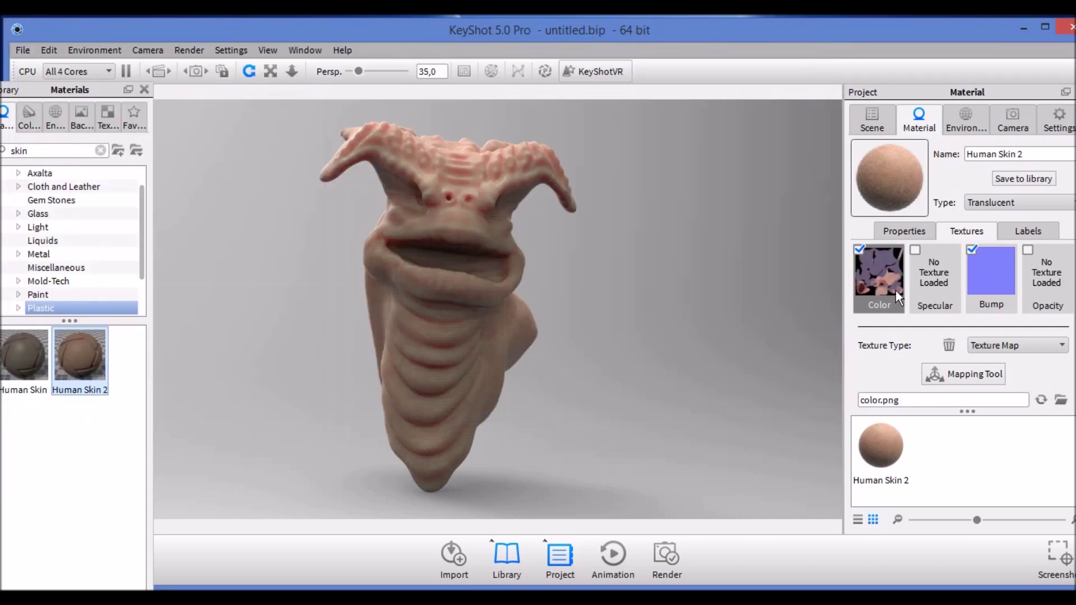
- Load normal.png as the Human Skin 2 bump texture
left_click(989, 285)
double_click(976, 284)
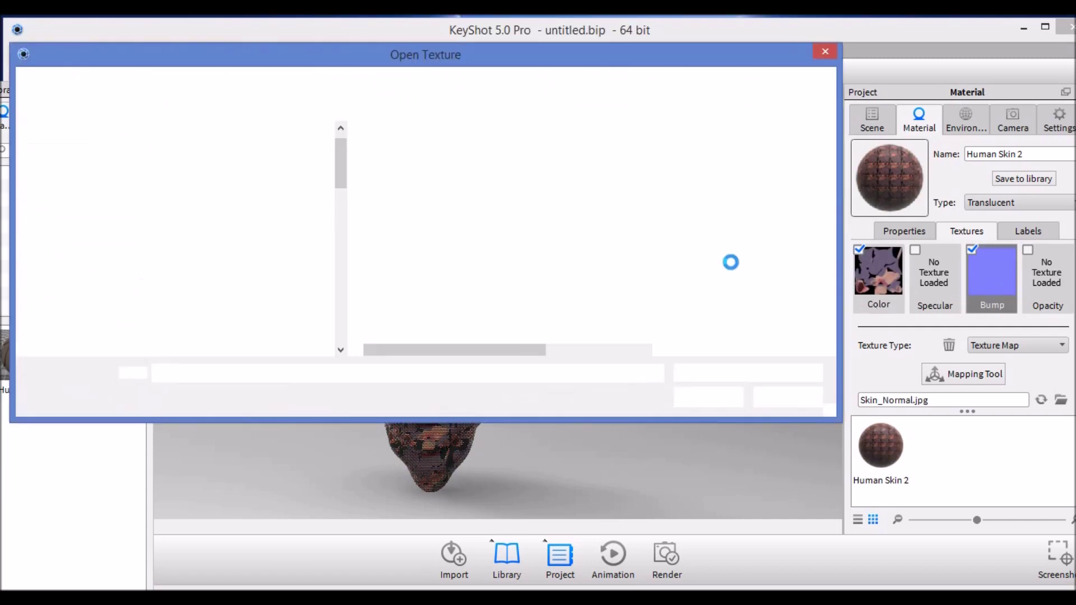
left_click_drag(661, 164, 659, 314)
left_click(403, 317)
left_click(708, 399)
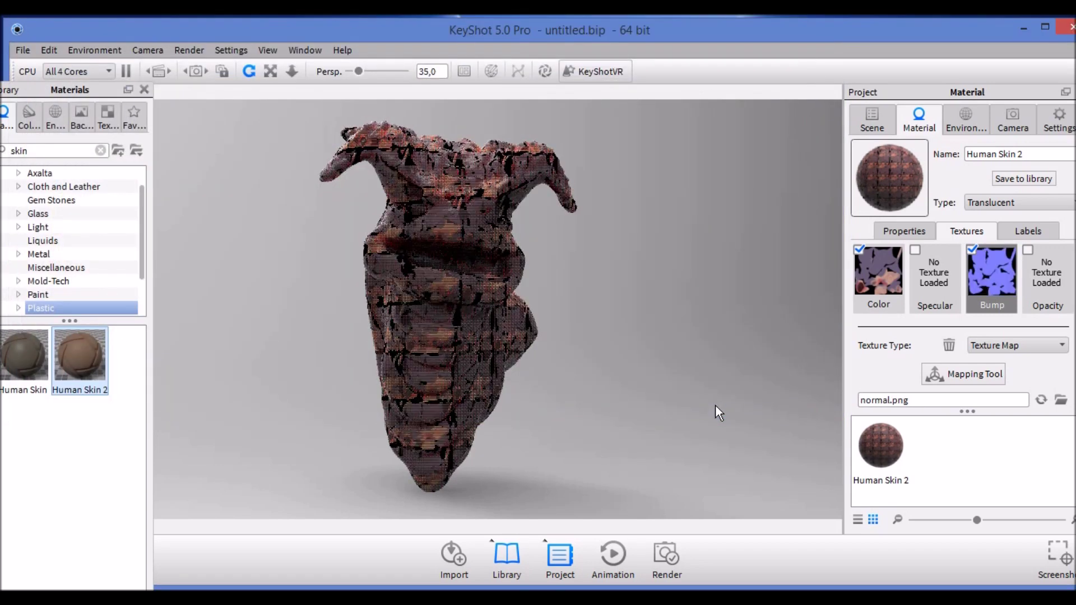
- Change the normal.png bump mapping from Box Map to UV Coordinates and set Shift X and Shift Y to 0
scroll(1009, 314, "down", 3)
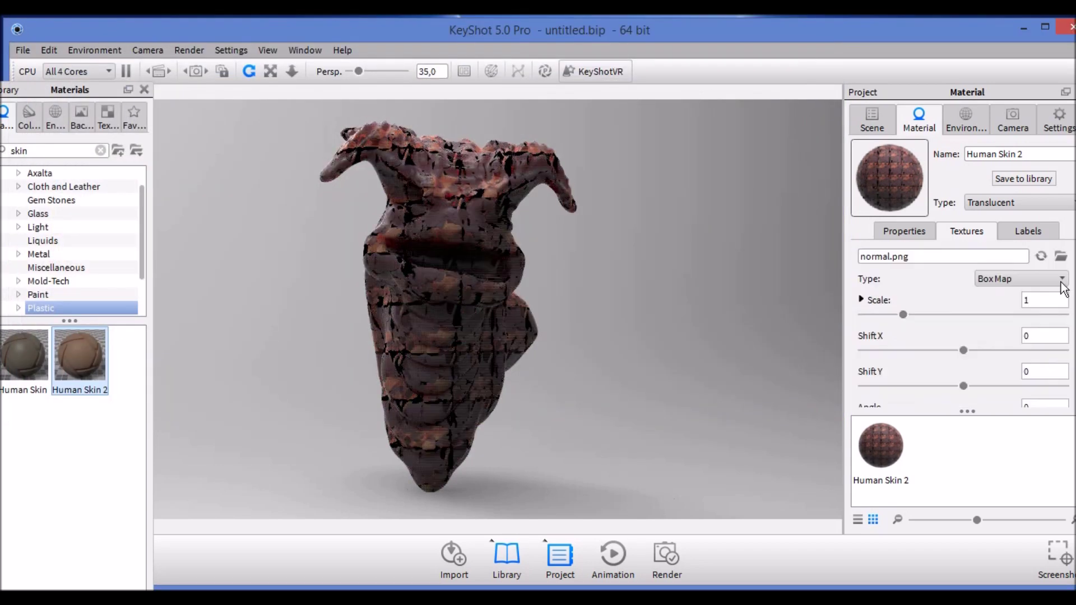
left_click(1063, 278)
left_click(1003, 328)
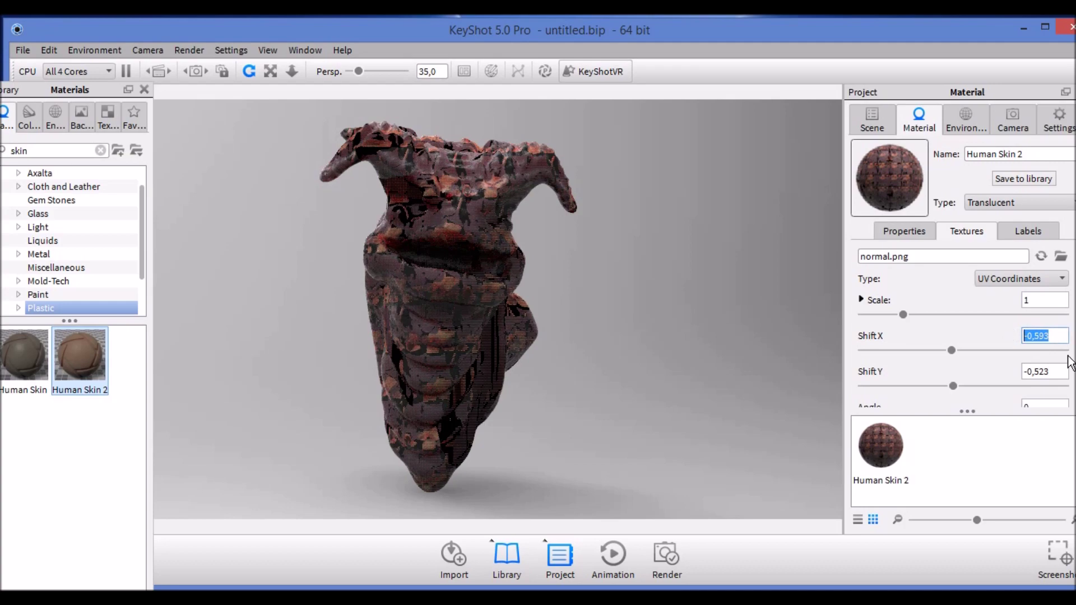
left_click_drag(1063, 374, 984, 371)
type("0")
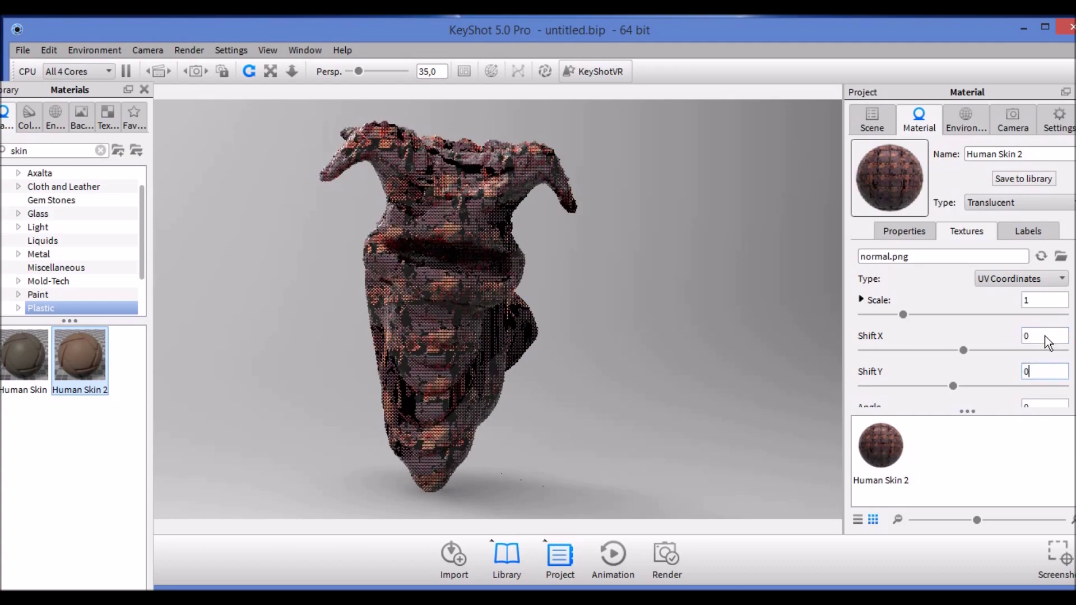
left_click(1047, 337)
scroll(964, 326, "down", 2)
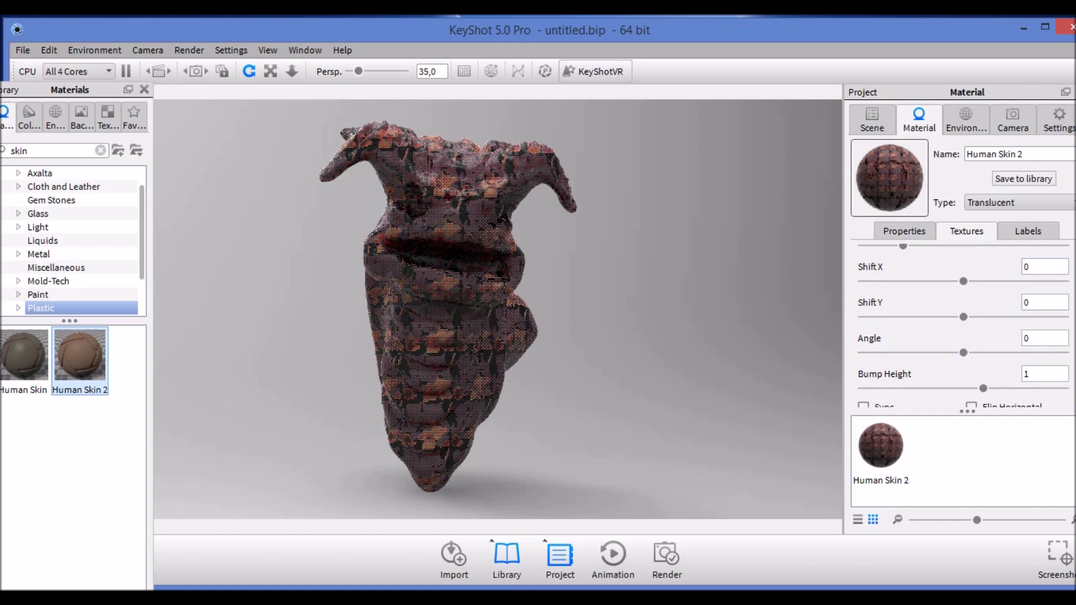
scroll(964, 326, "up", 5)
scroll(964, 326, "down", 2)
scroll(964, 326, "up", 2)
left_click(867, 272)
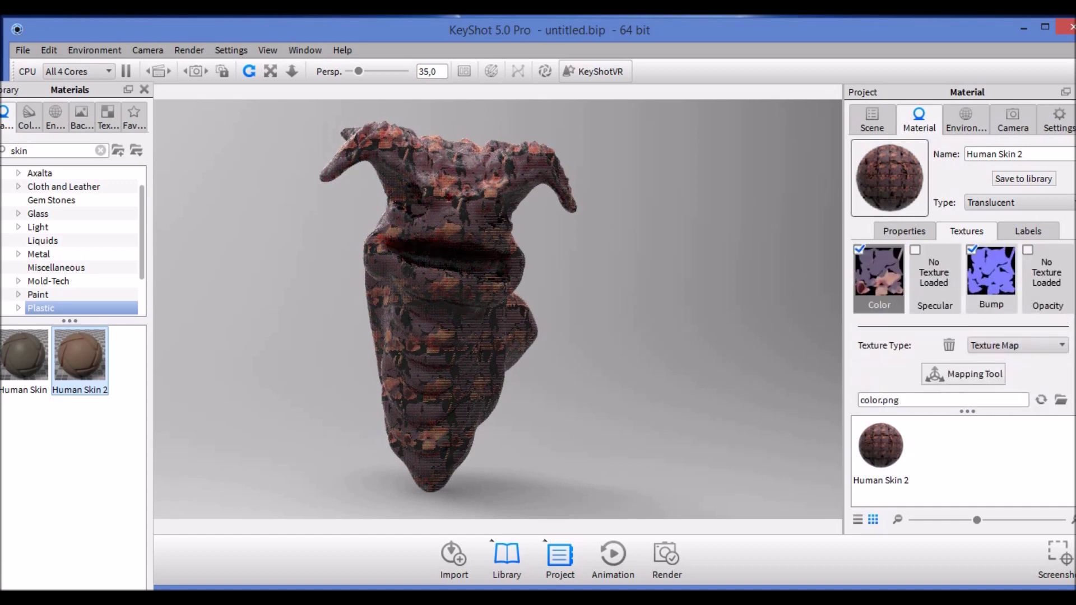
- Switch the color.png mapping to UV Coordinates with Shift X and Shift Y at 0
scroll(1037, 336, "down", 2)
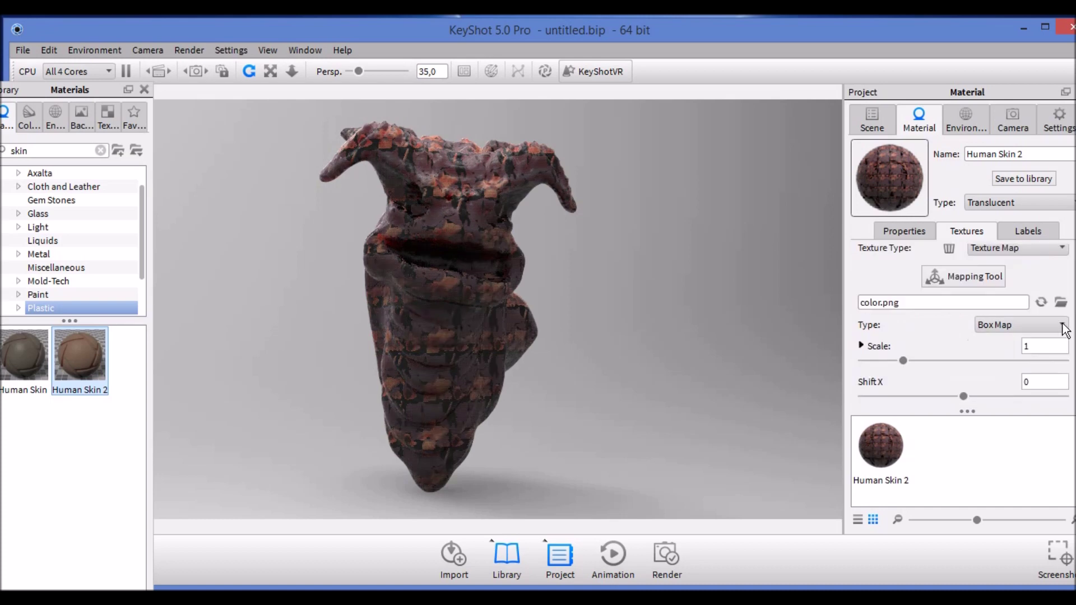
left_click(1063, 325)
left_click(1018, 372)
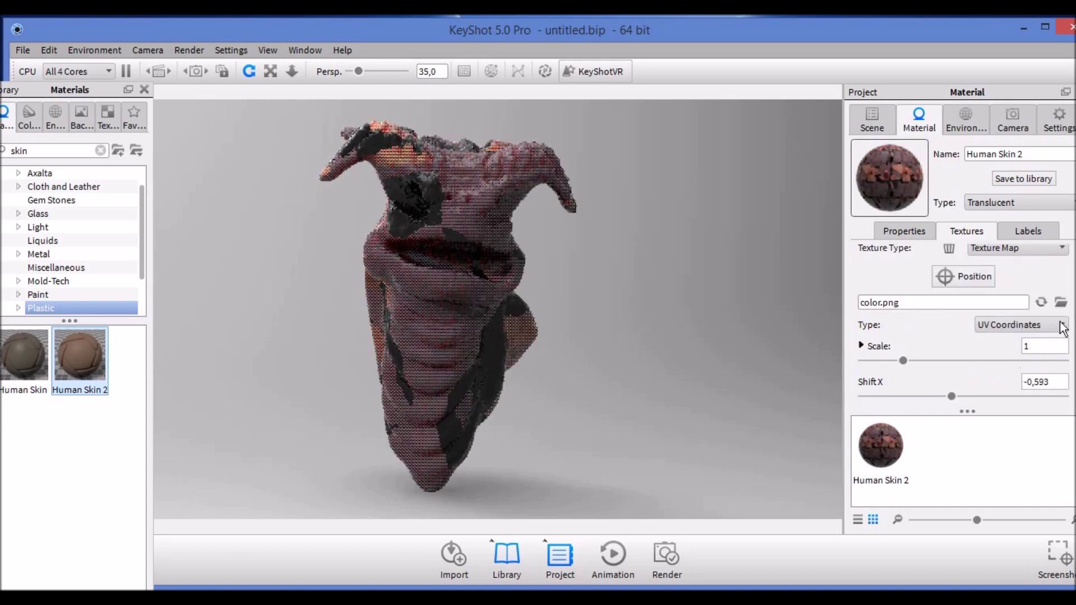
type("0")
key("Return")
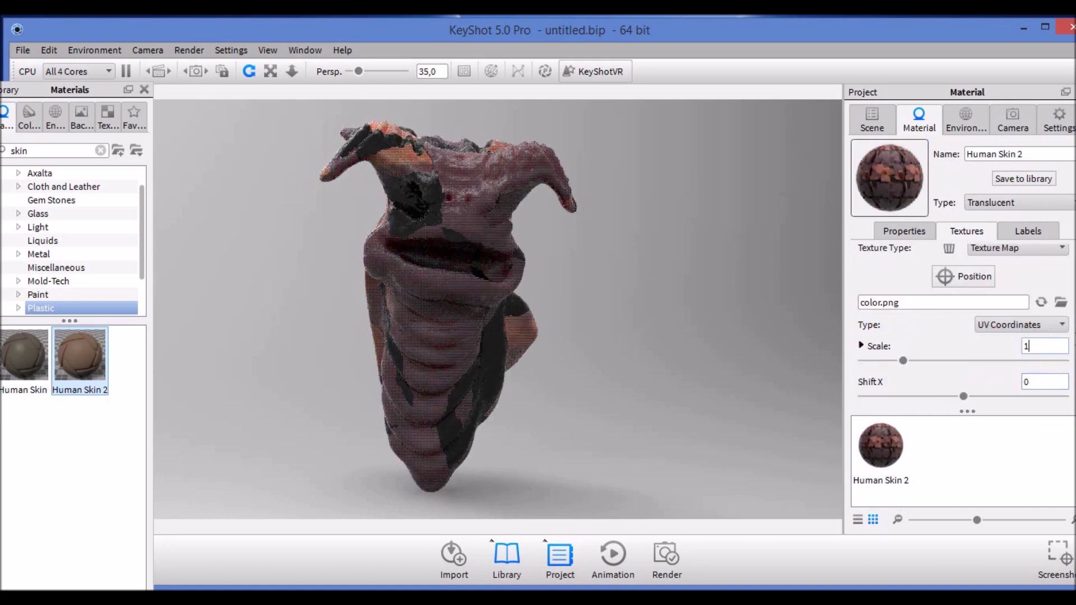
scroll(1042, 337, "down", 2)
left_click(1019, 325)
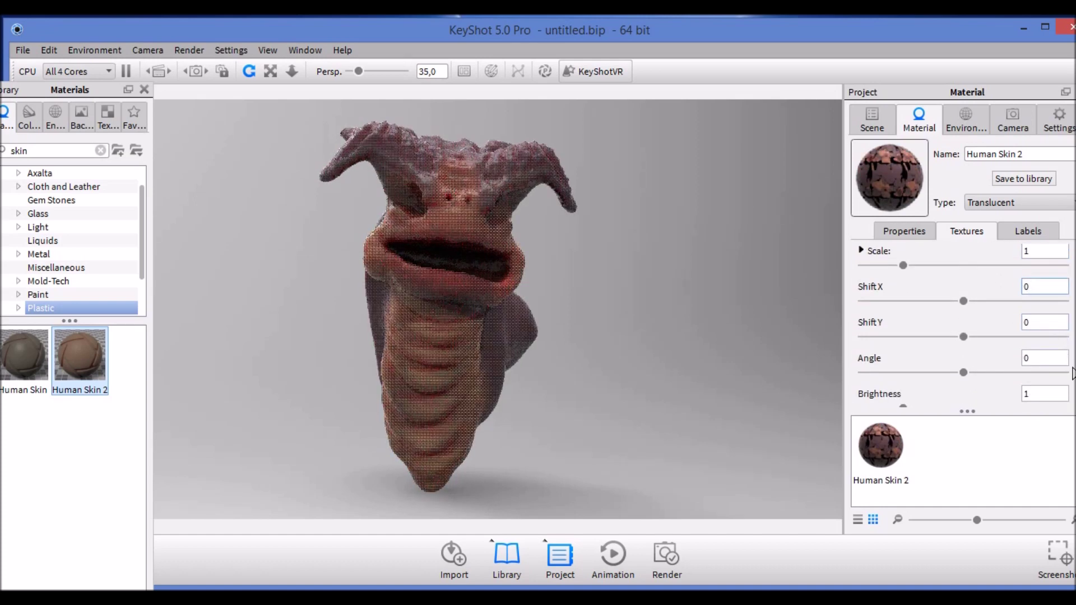
scroll(964, 326, "down", 2)
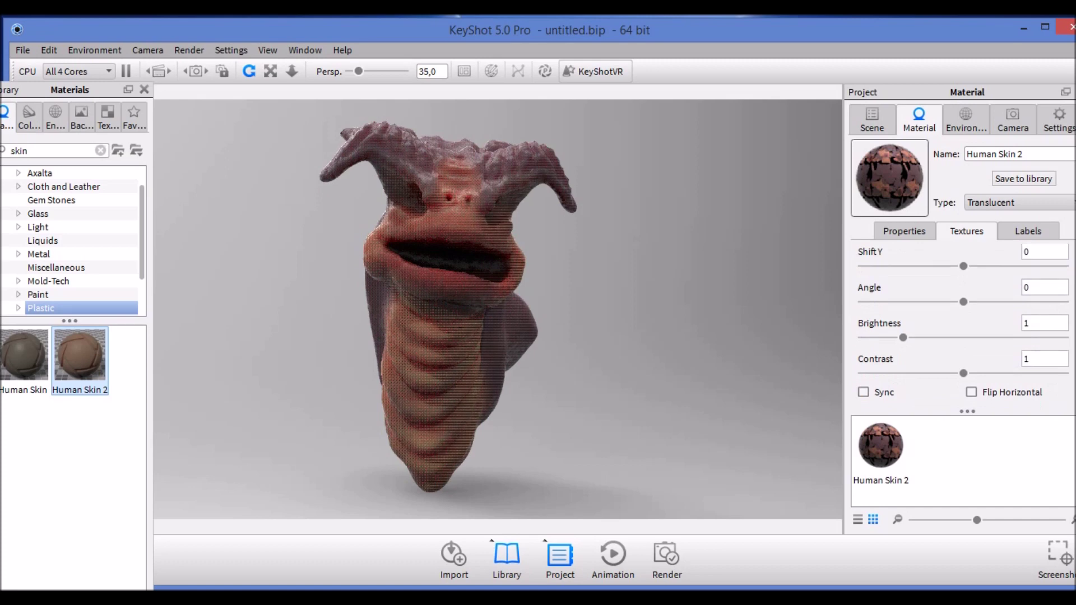
scroll(964, 325, "up", 6)
- Turn on Sync and turn off Normal Map for the bump texture, then inspect the alien head
left_click(992, 272)
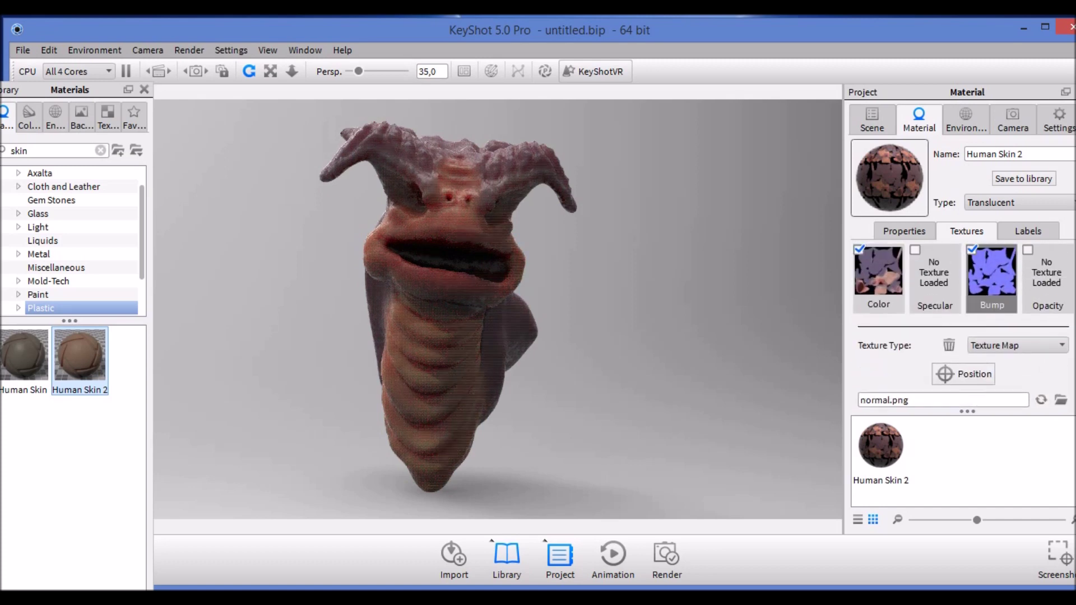
scroll(964, 326, "down", 6)
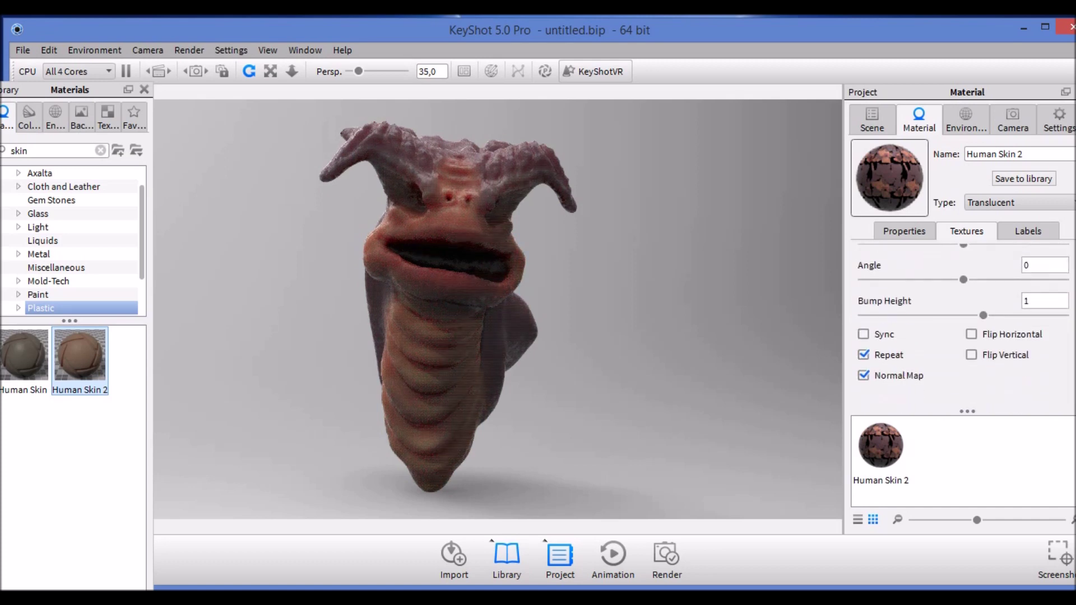
left_click(864, 335)
left_click(864, 376)
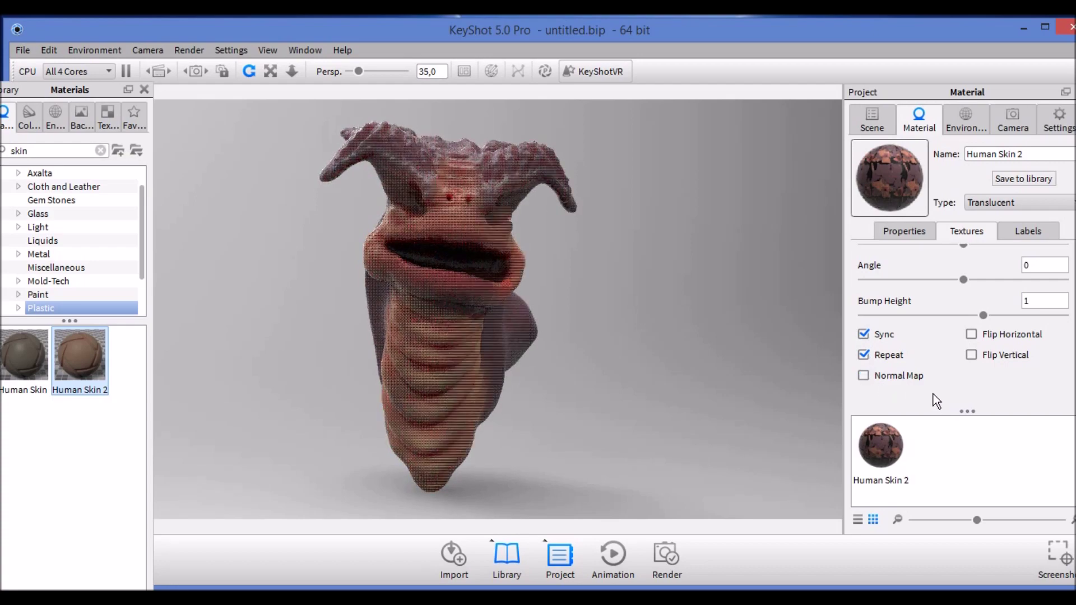
middle_click_drag(655, 382, 631, 323)
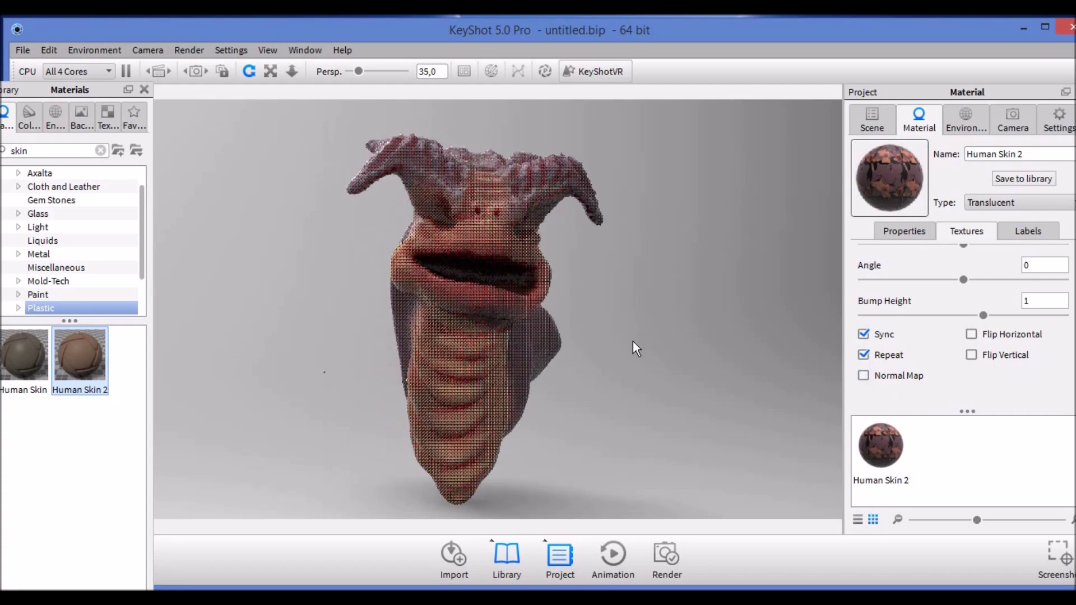
left_click_drag(646, 355, 664, 331)
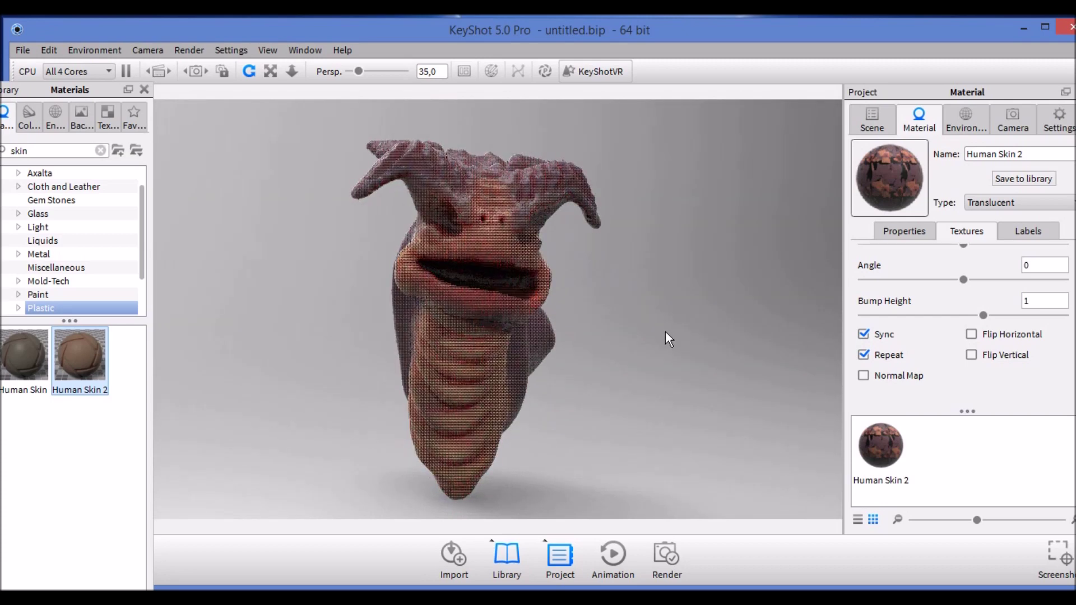